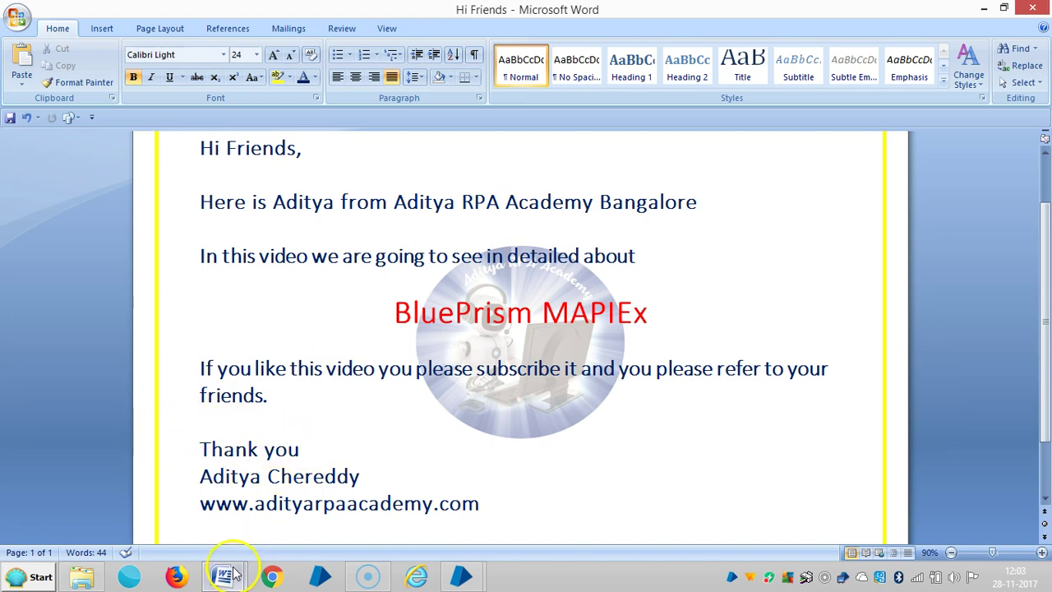
Bring the 'BluePrism MAPIEx' notes document to the front in Word from its taskbar preview.
mouse_move(233, 572)
click(143, 493)
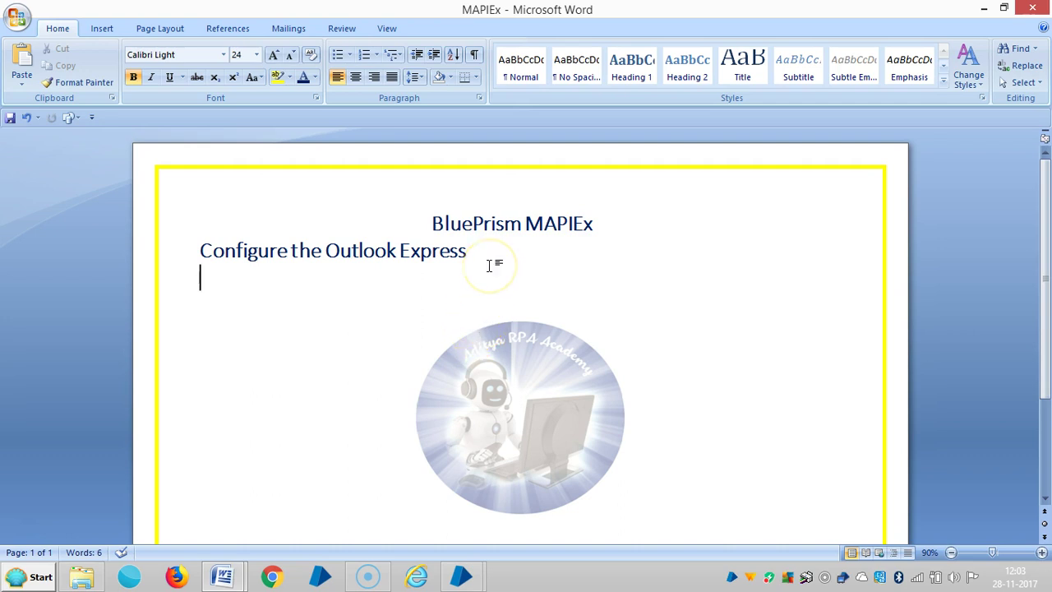
Search the Start menu for 'outloo' and launch Microsoft Office Outlook 2007.
click(29, 575)
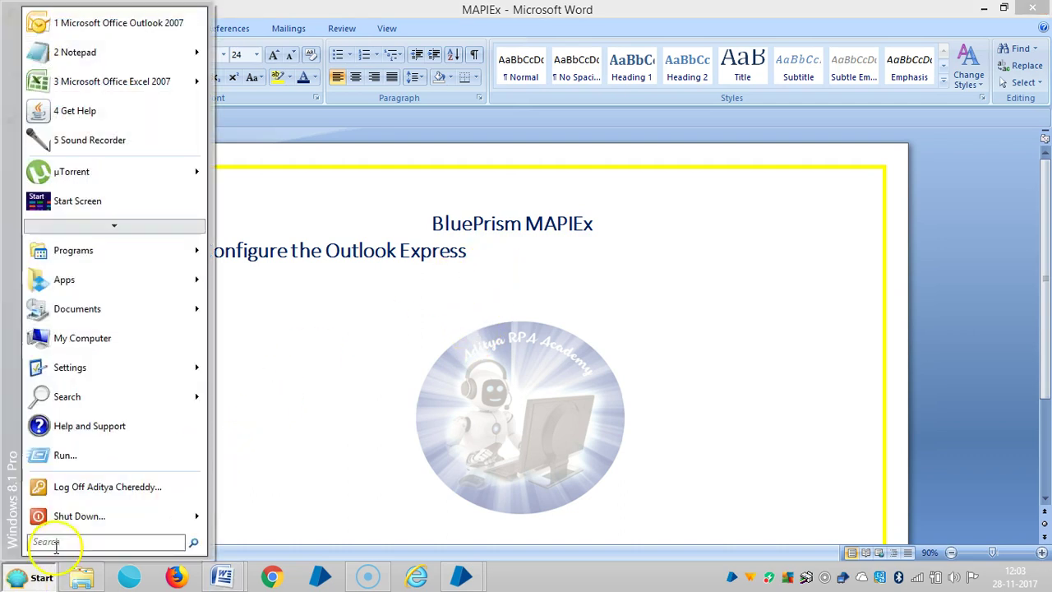
click(58, 541)
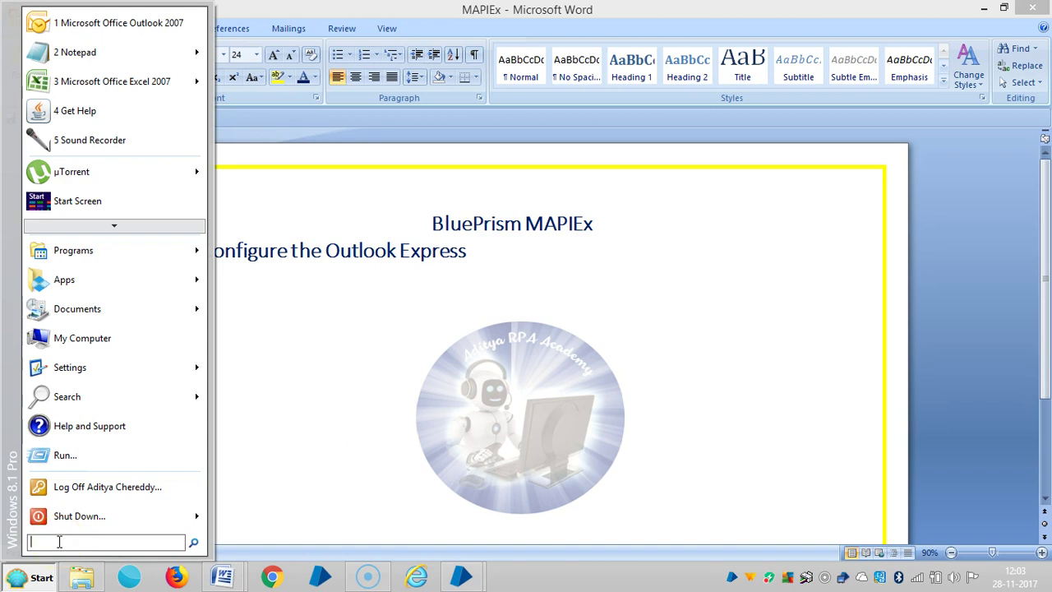
text(outloo)
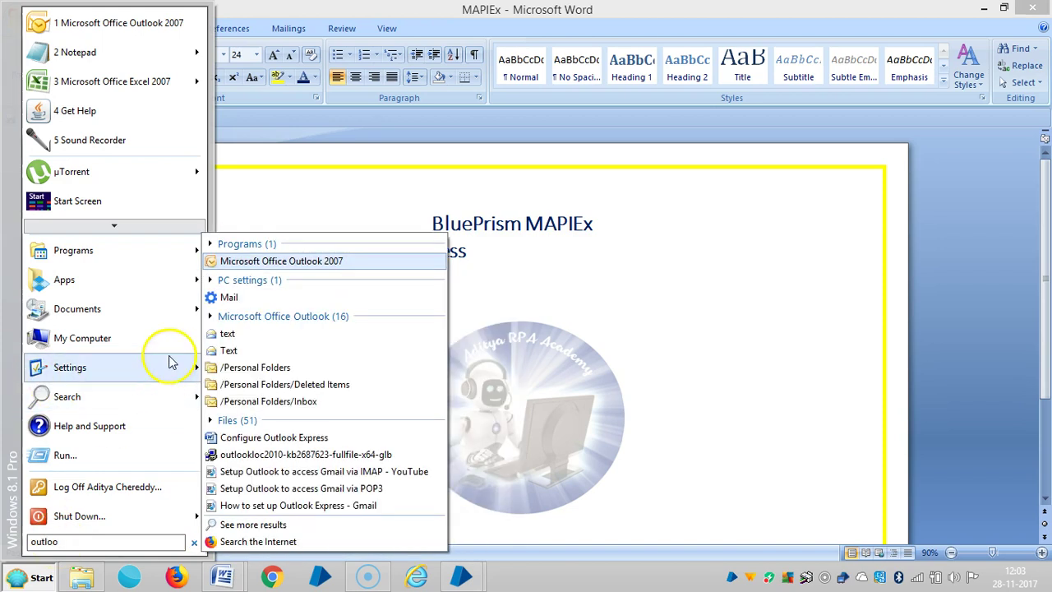
click(278, 263)
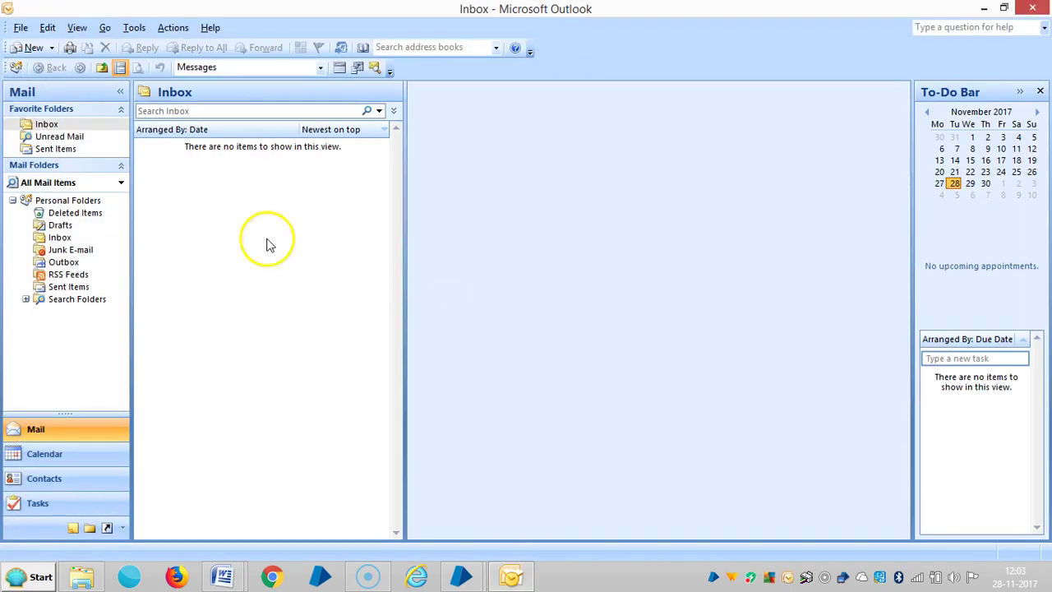
From Account Settings, add a new account with 'Manually configure server settings' ticked.
click(137, 28)
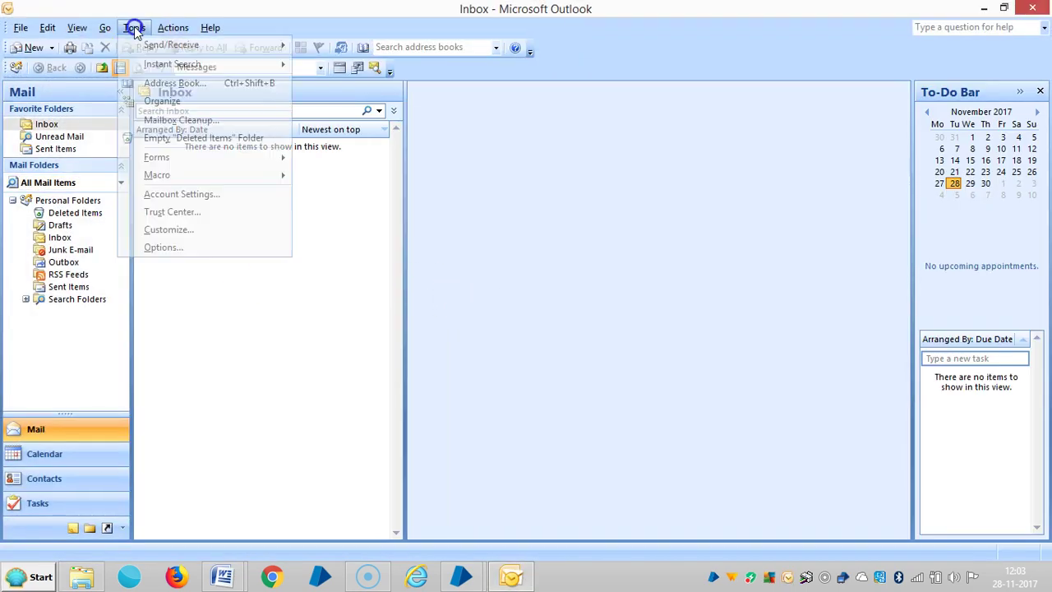
click(165, 194)
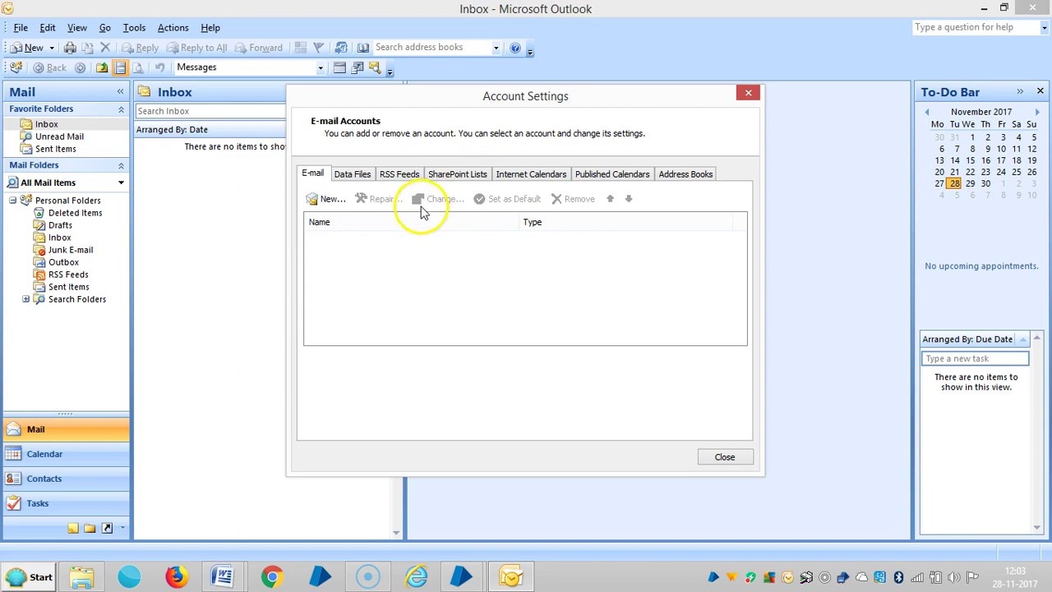
click(332, 200)
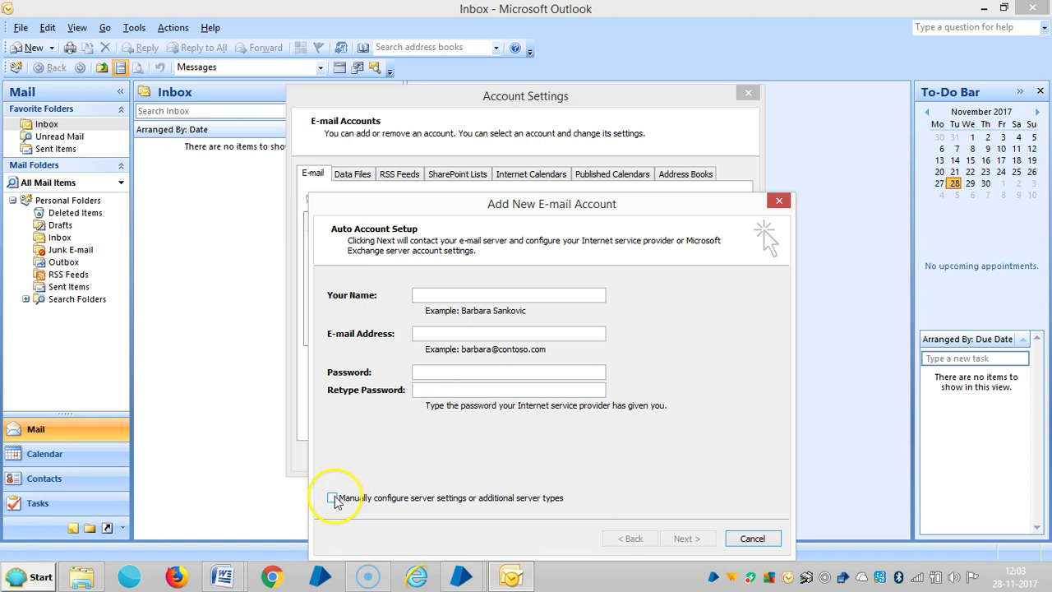
click(332, 497)
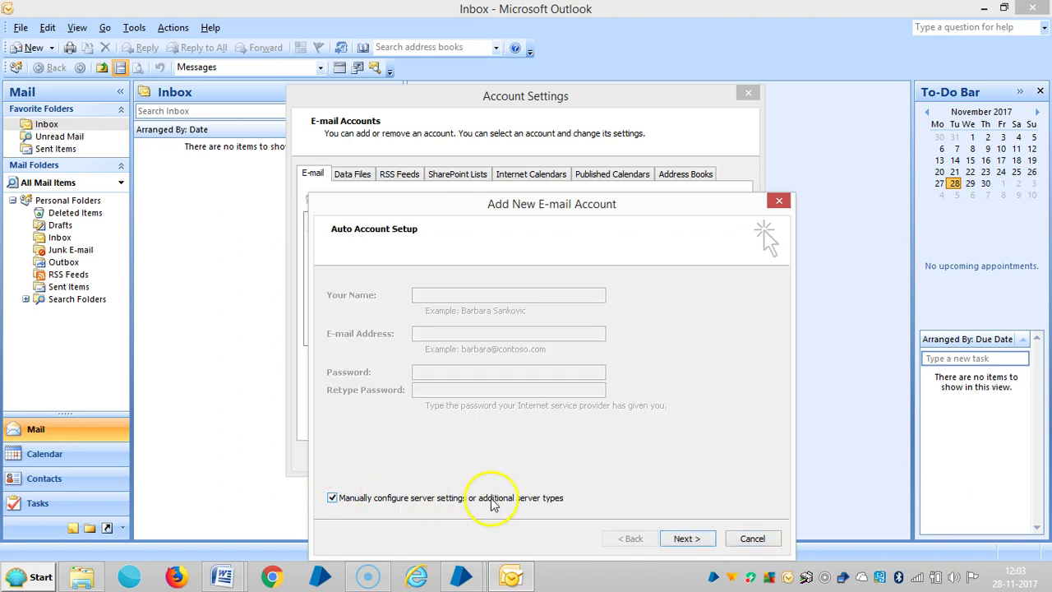
click(694, 539)
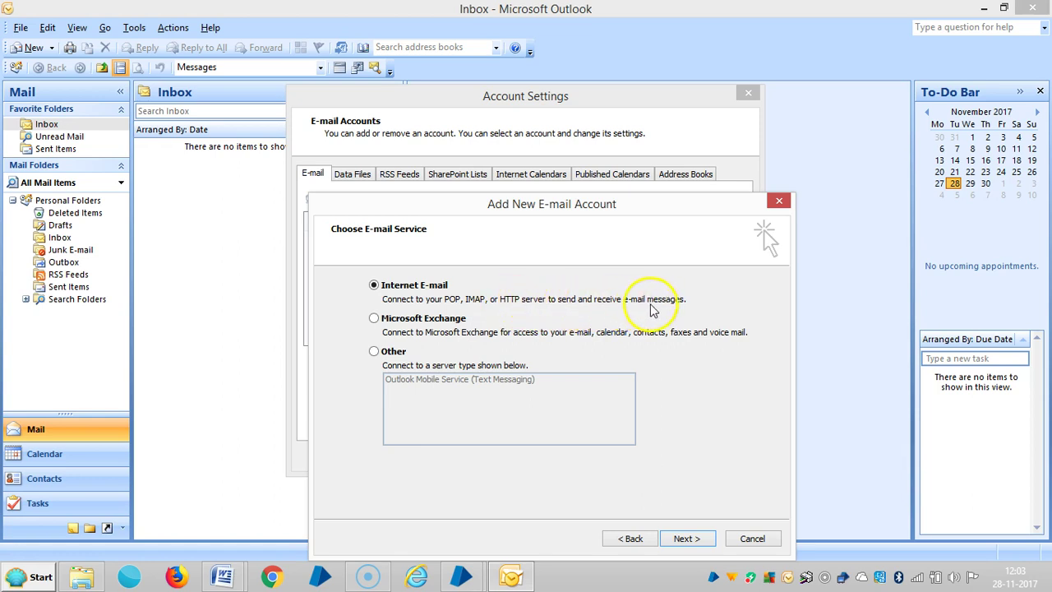
Advance to the blank Internet E-mail Settings form, then launch Firefox from the taskbar.
click(688, 539)
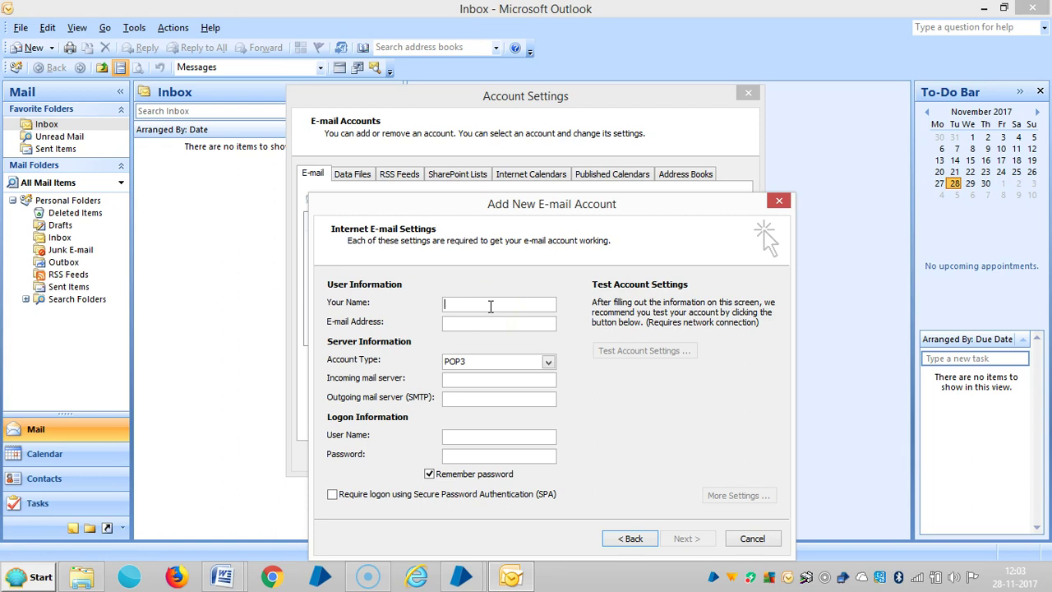
click(490, 309)
click(608, 356)
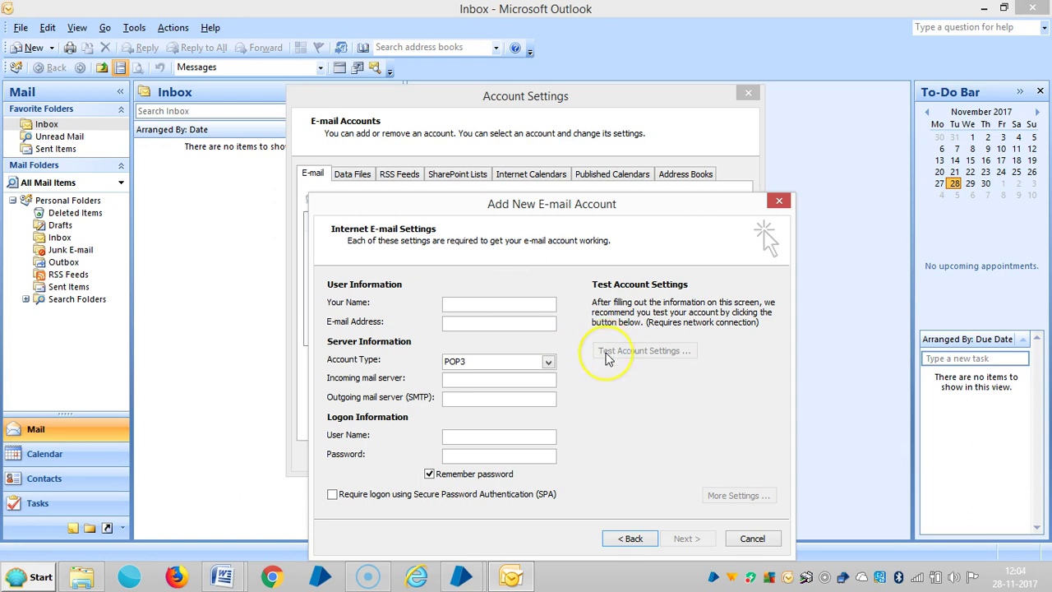
click(176, 577)
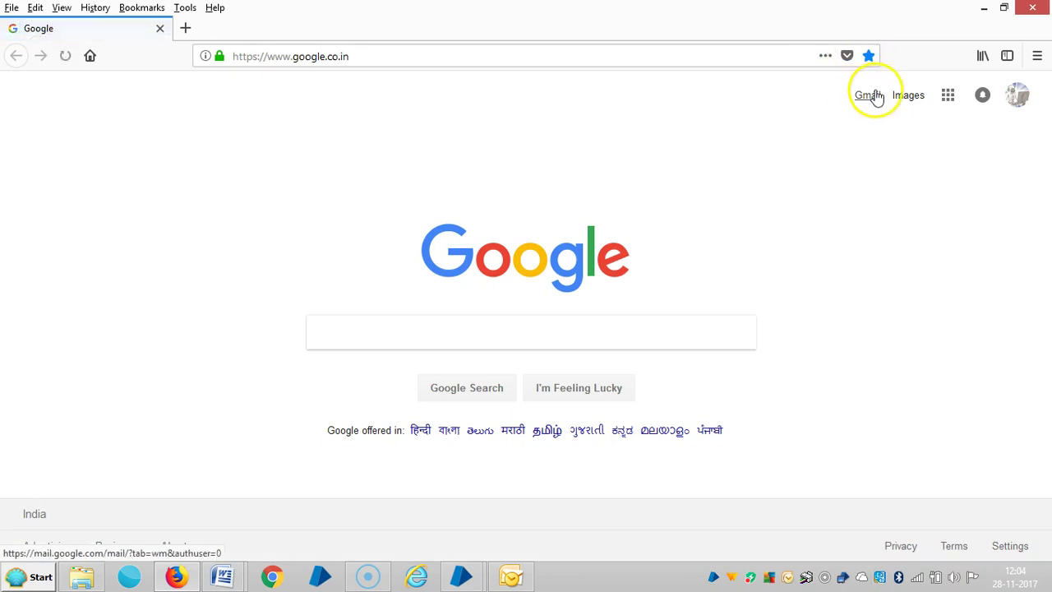
Open Gmail's Forwarding and POP/IMAP settings and save them with IMAP enabled.
click(869, 95)
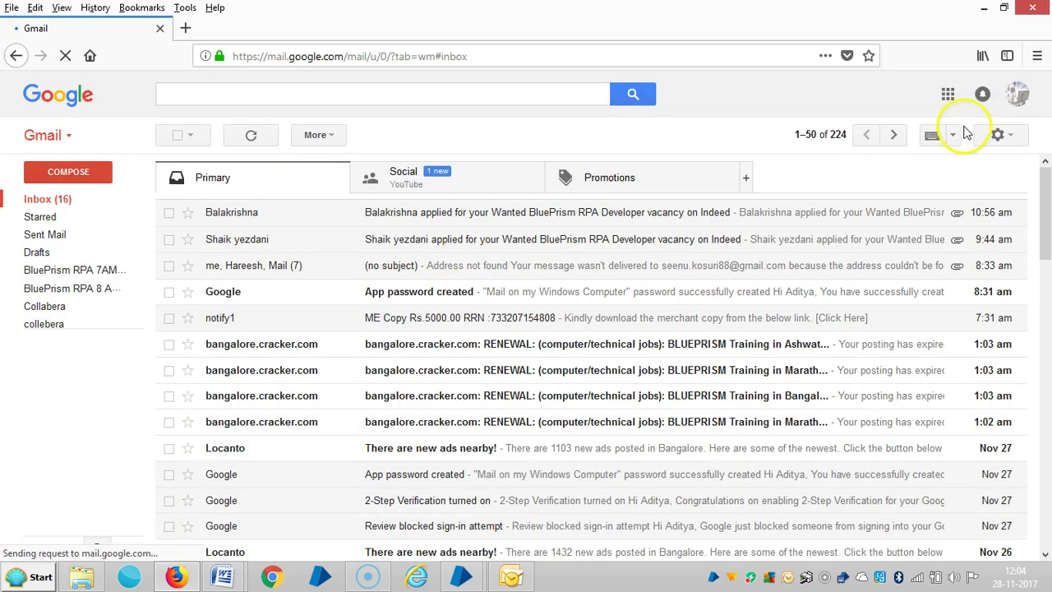
click(1005, 136)
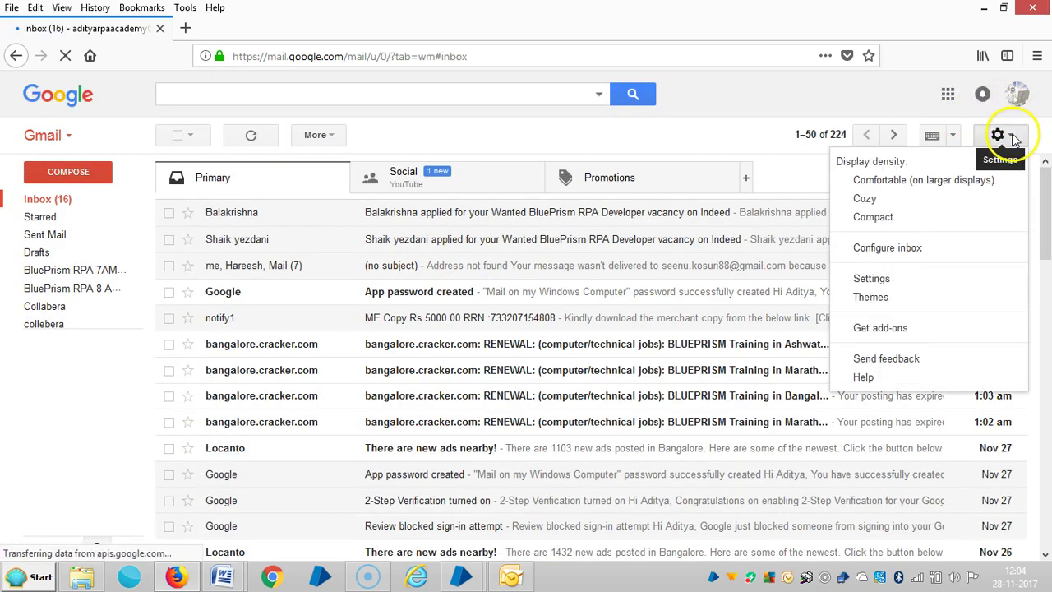
click(872, 277)
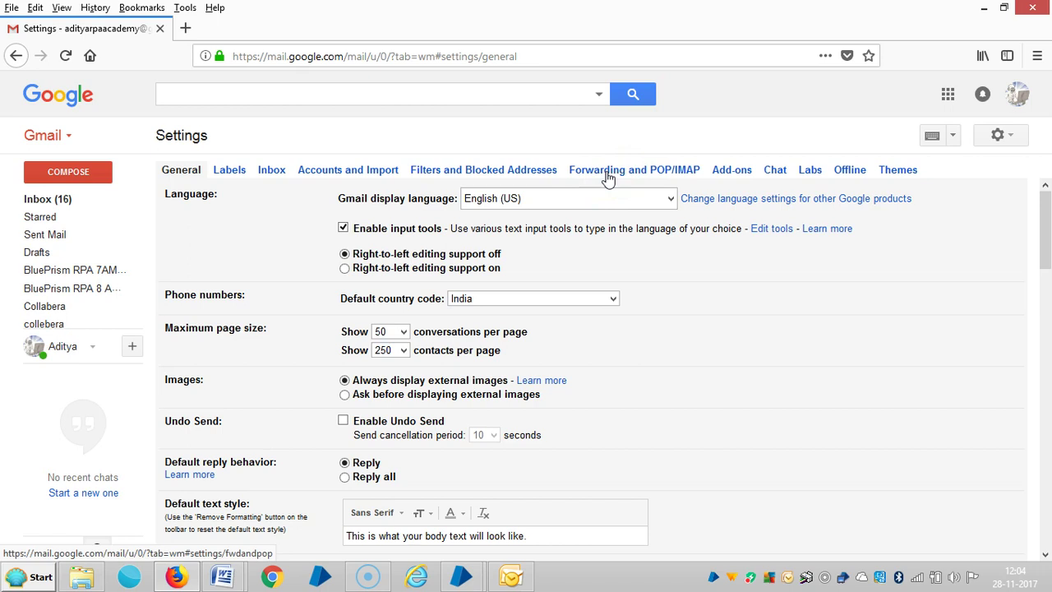
click(607, 176)
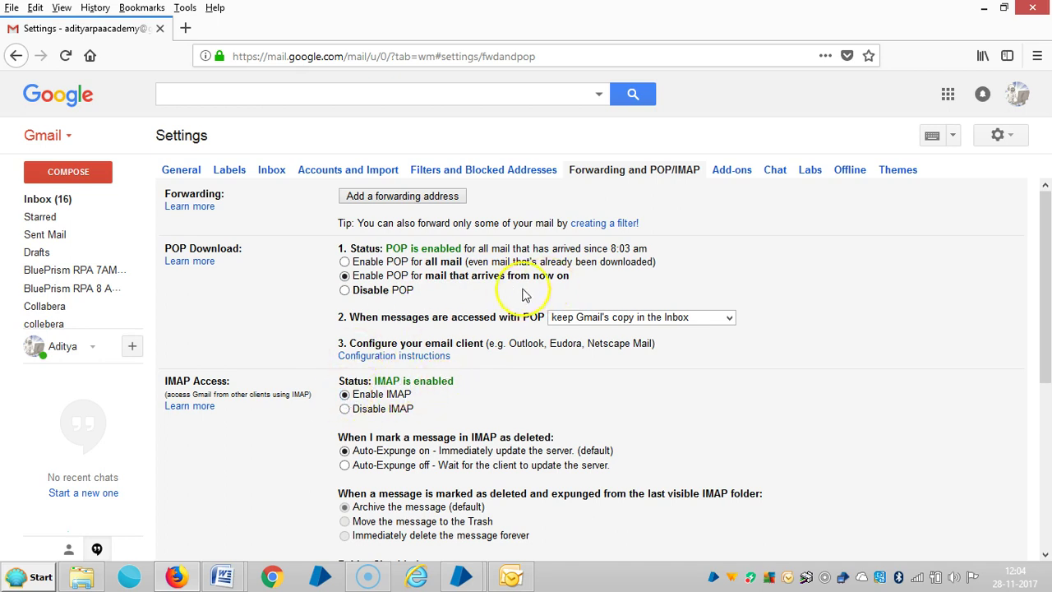
scroll(415, 293, down, 5)
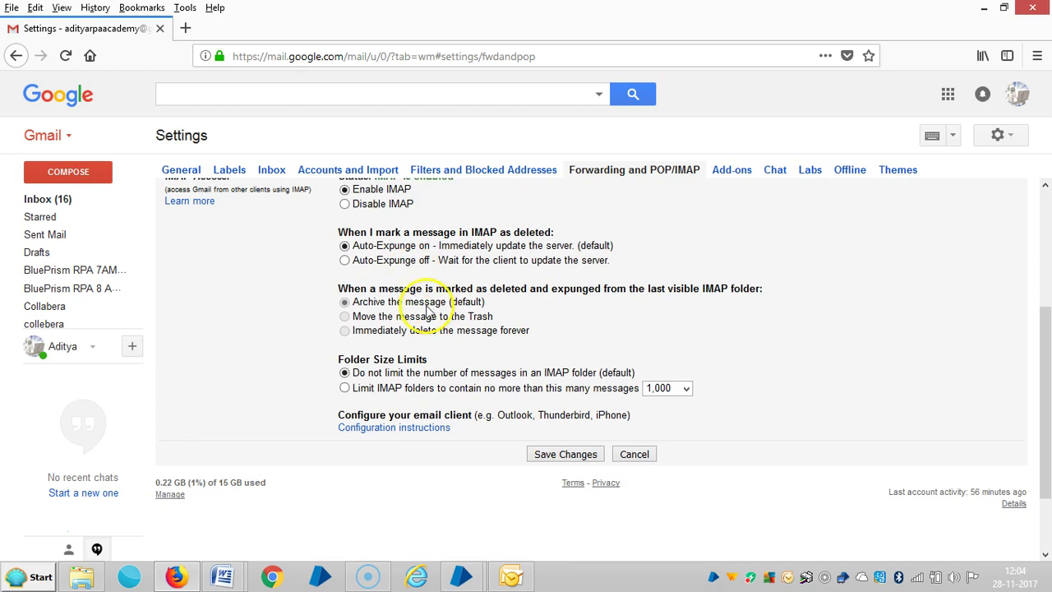
click(566, 456)
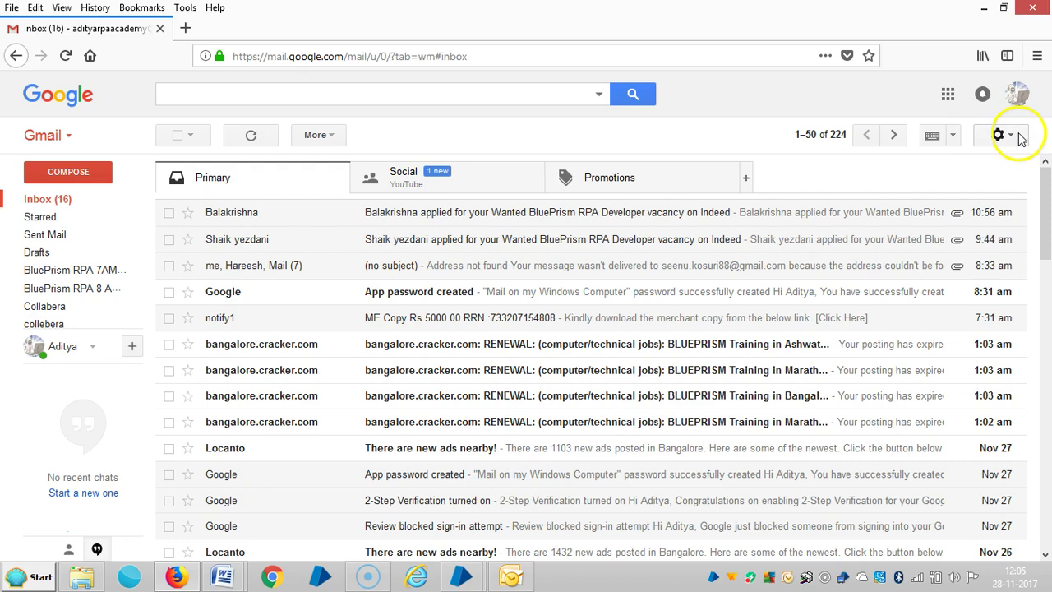
Return to Gmail's Forwarding and POP/IMAP tab and scroll to 'Configure your email client'.
click(1009, 139)
click(871, 279)
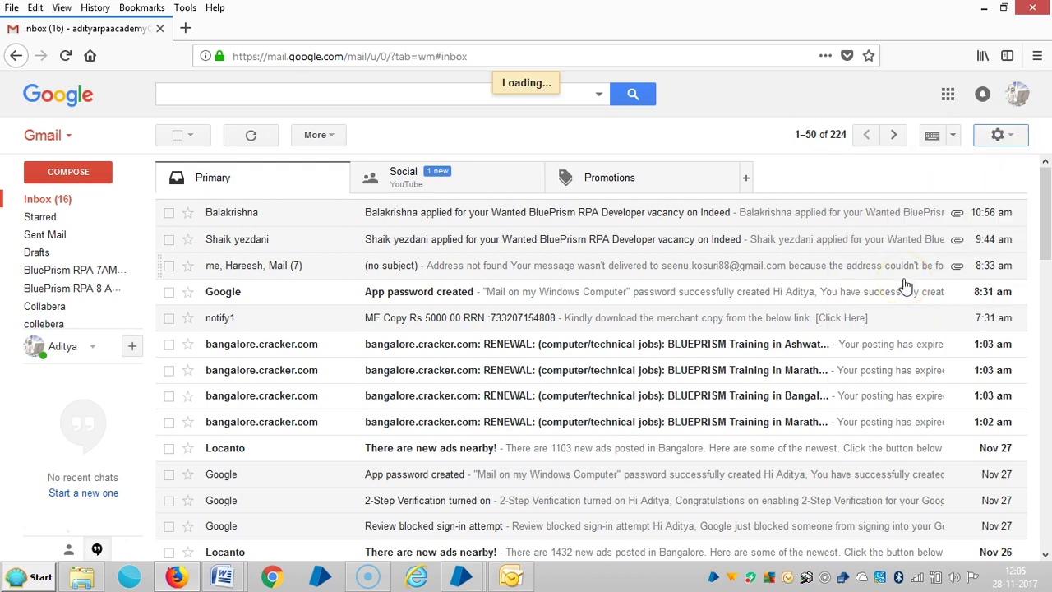
scroll(516, 304, down, 3)
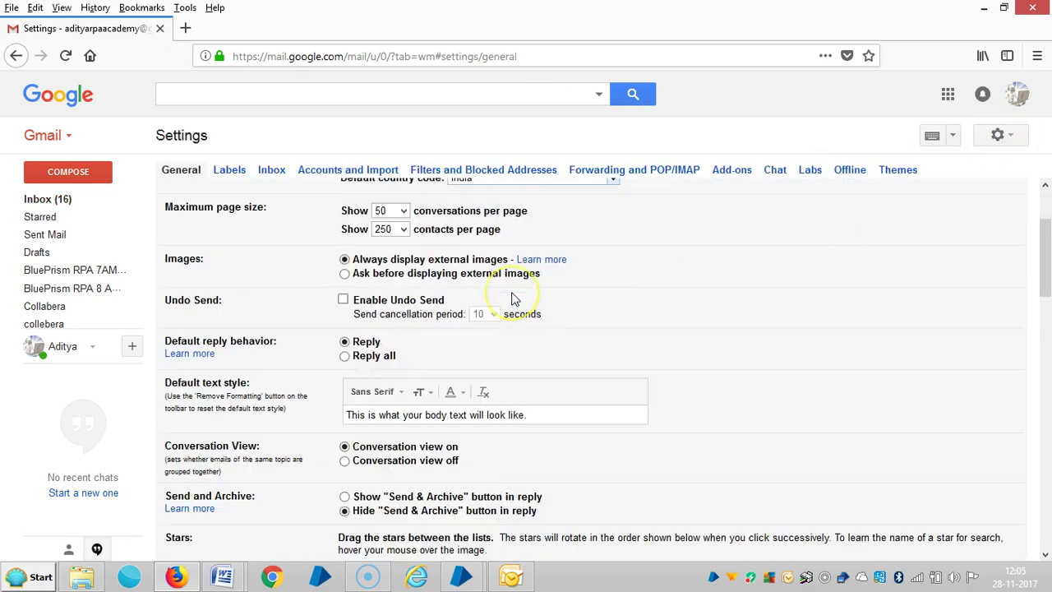
scroll(511, 298, down, 2)
scroll(559, 246, up, 5)
click(612, 171)
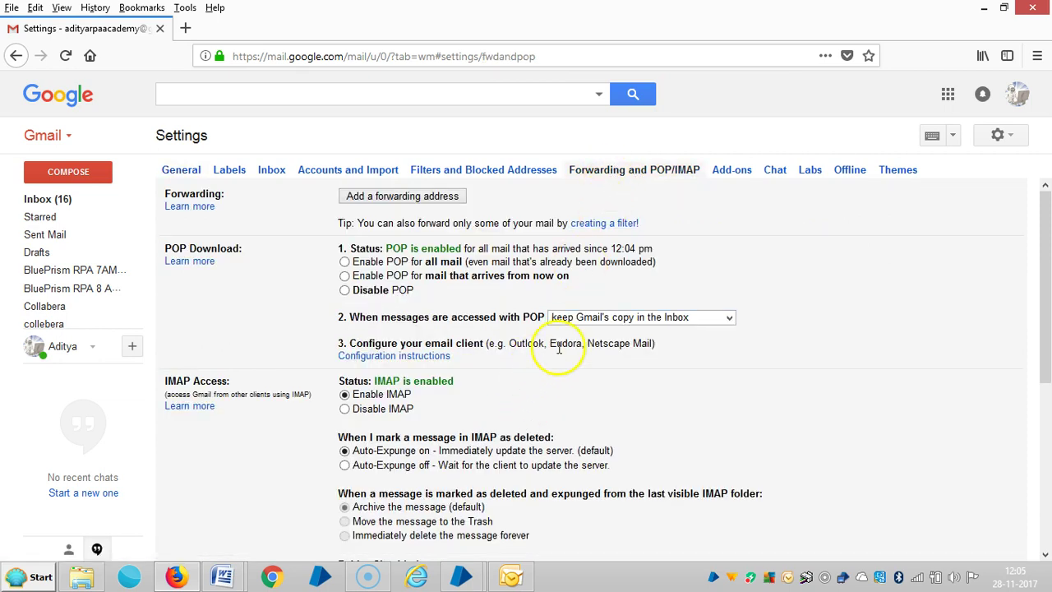
scroll(547, 351, down, 5)
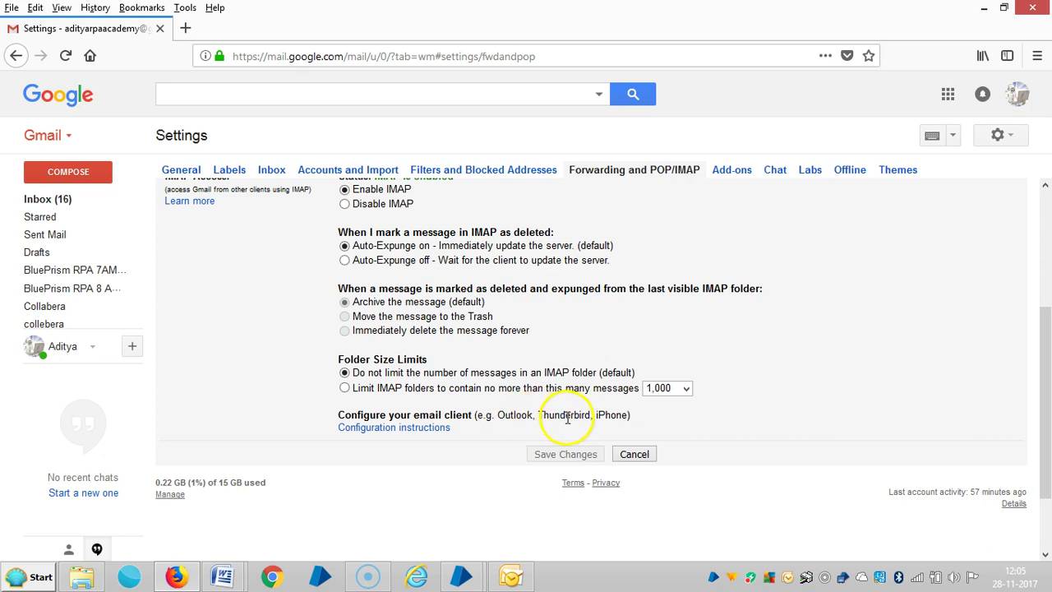
Open Gmail's configuration instructions and scroll to the imap.gmail.com, SSL, port 993 server table.
click(413, 429)
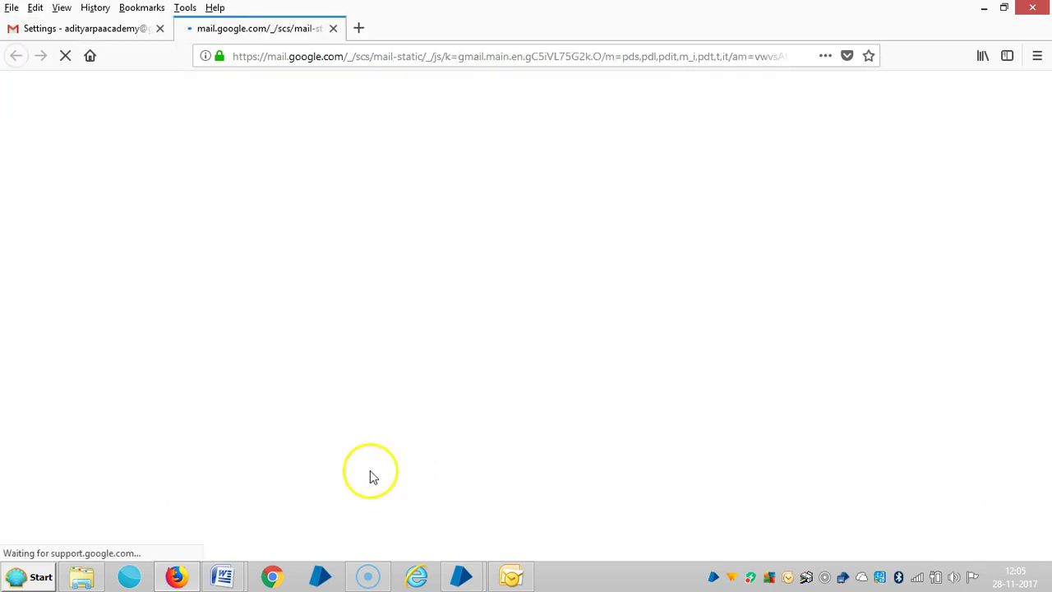
scroll(284, 332, down, 5)
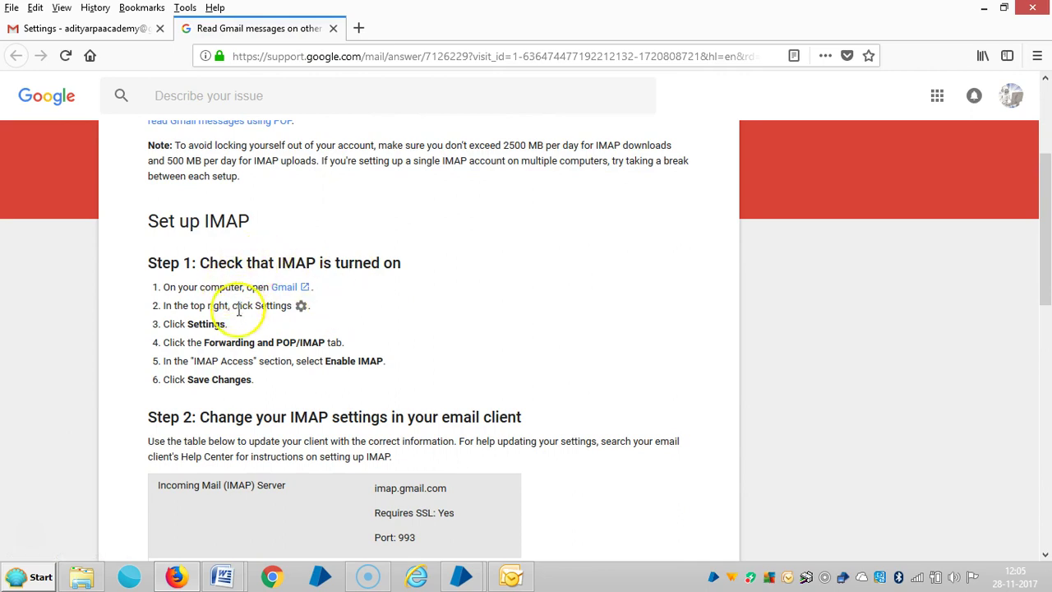
scroll(370, 327, down, 3)
scroll(370, 326, down, 2)
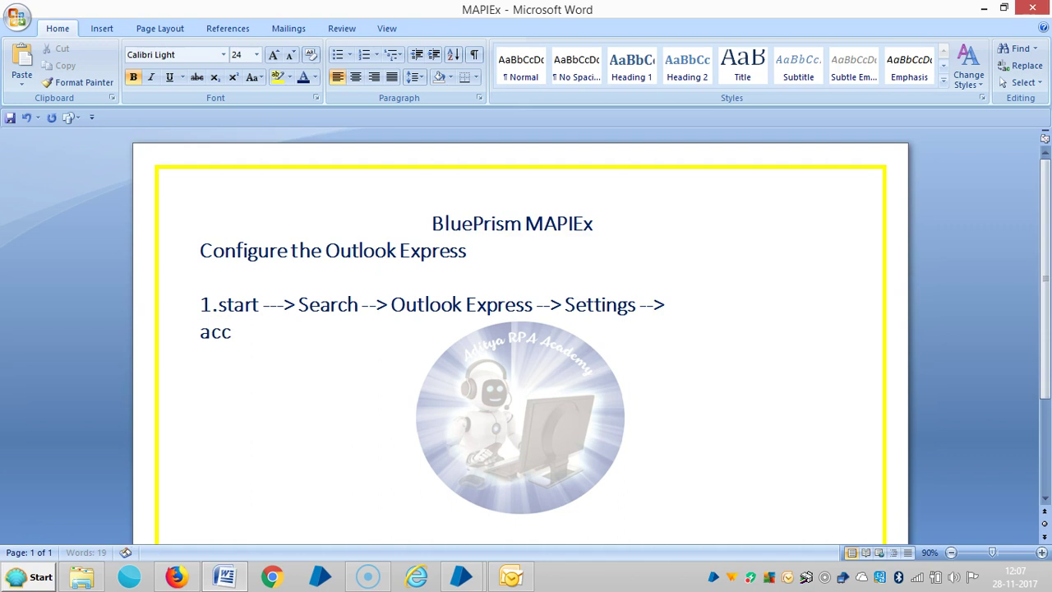
Finish step 1 with 'account information' and add the line 'add new ---> Next --->'.
text(ount infornma)
key(BackSpace)
key(BackSpace)
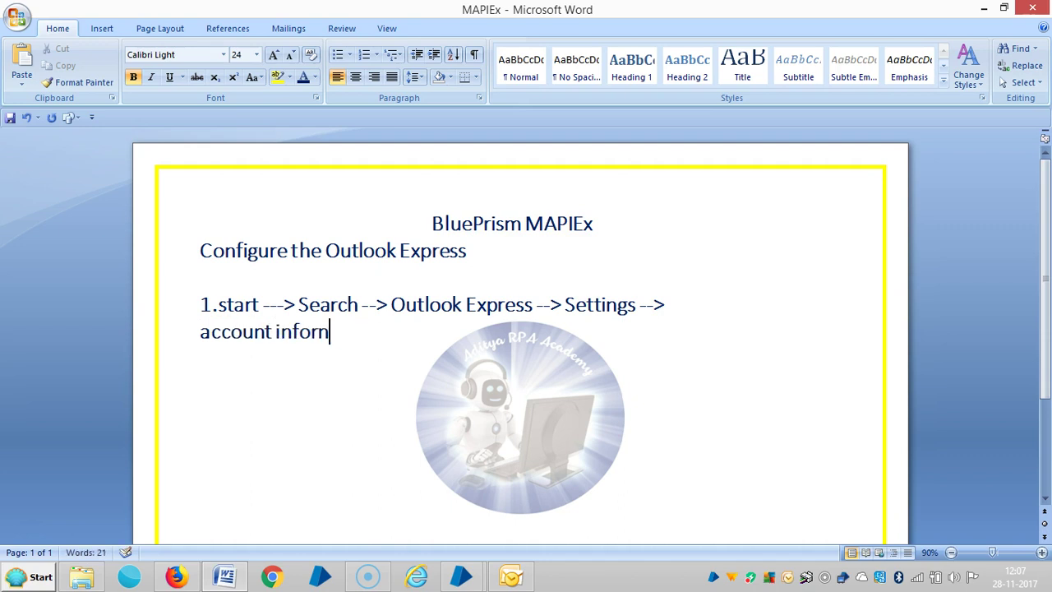
key(BackSpace)
text(,a)
key(BackSpace)
key(BackSpace)
text(matio)
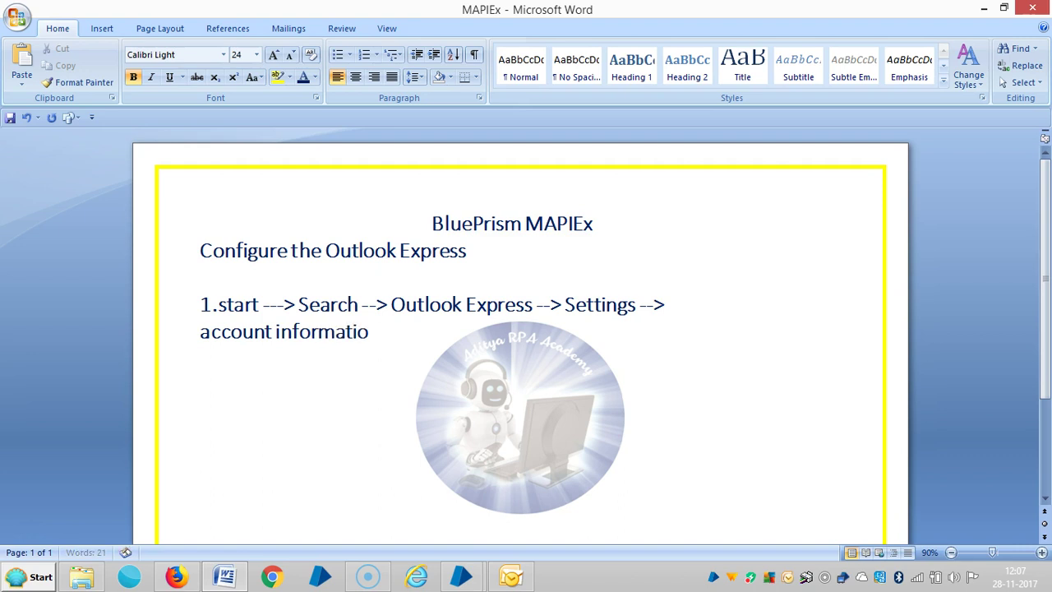
text(n)
key(Return)
text(add new )
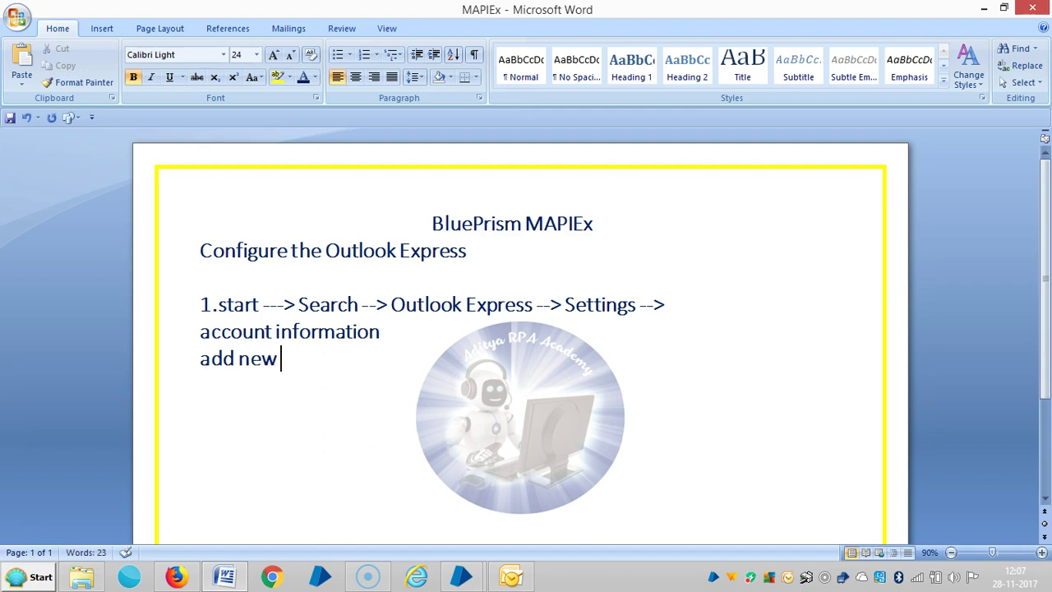
text(---> Next)
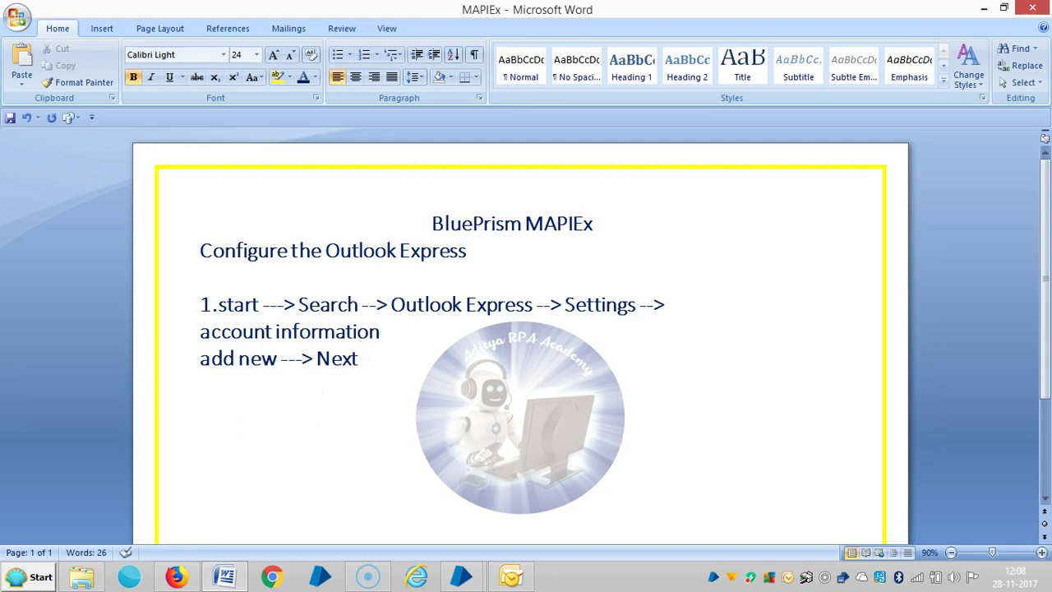
text( --->)
Type step 2: '2.Go to gmail', 'account ---> setting', and 'Click on Forwarding and POP/IMAP'.
key(Return)
text(2.Go to mail)
key(BackSpace)
key(BackSpace)
key(BackSpace)
key(BackSpace)
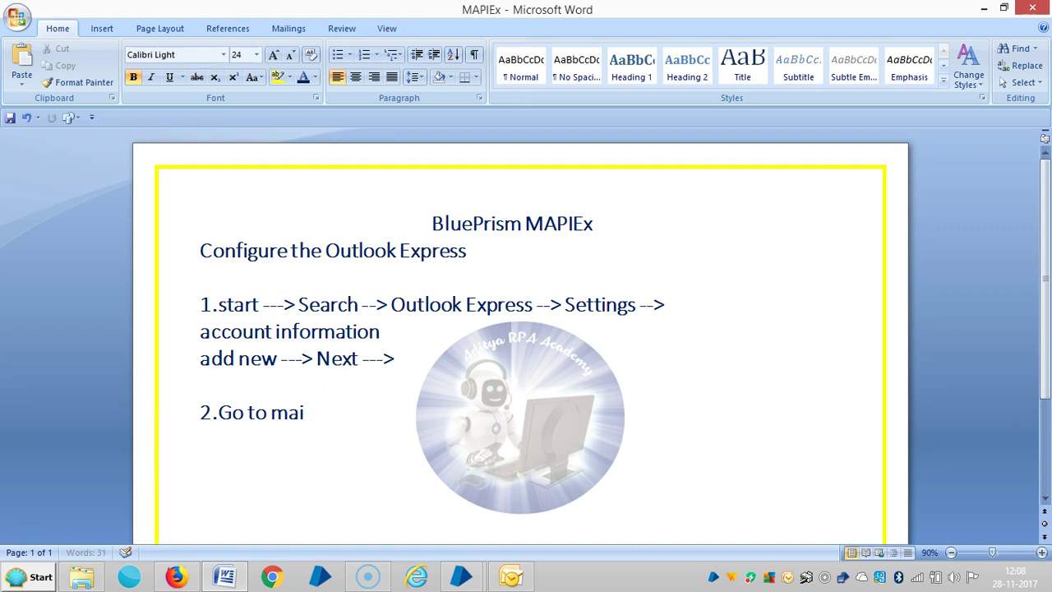
text(gmail)
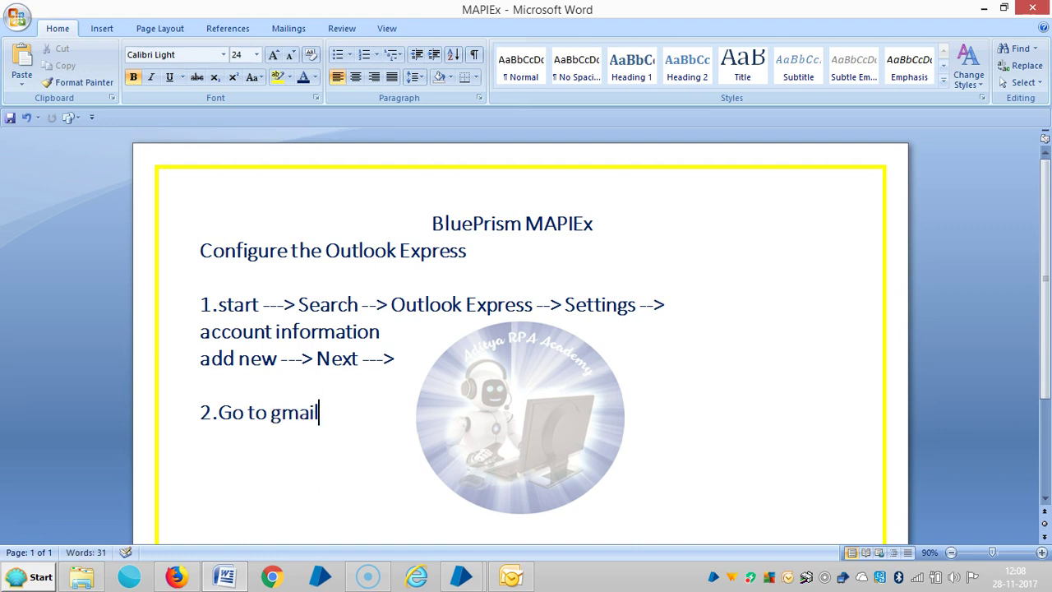
key(Return)
text(account)
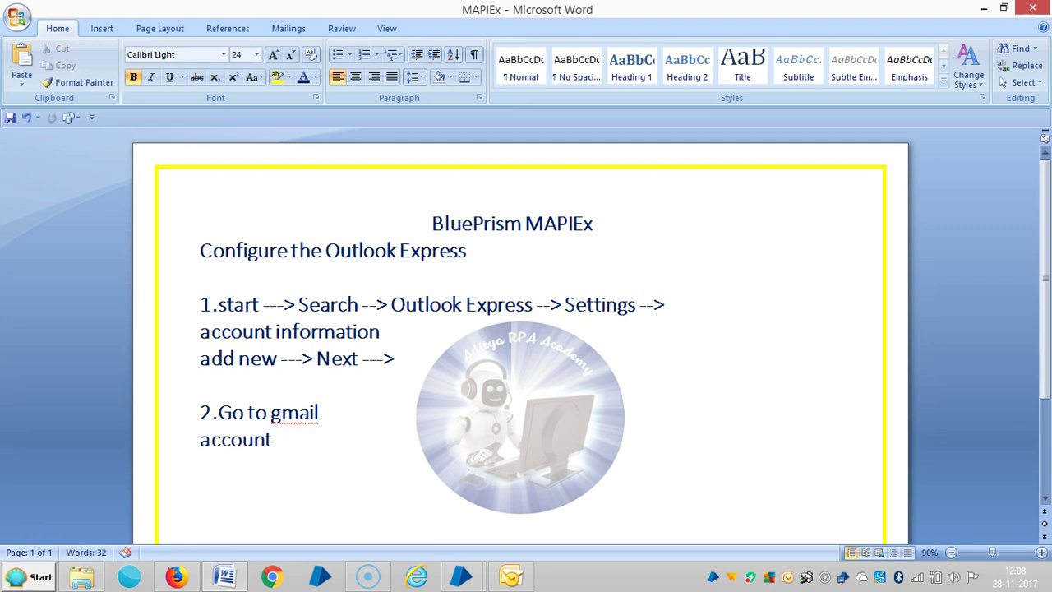
text( ---> setting)
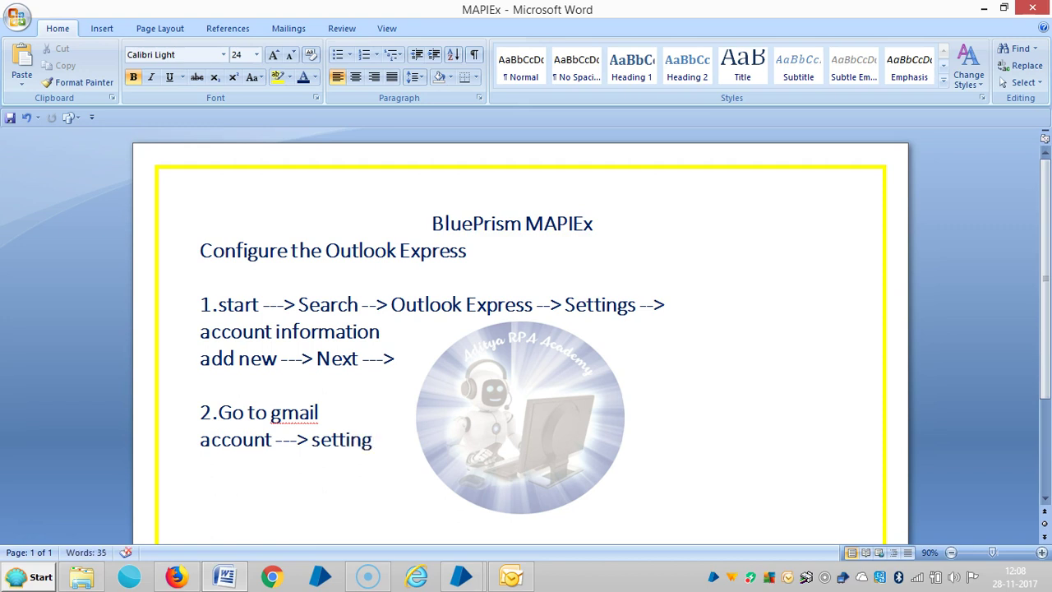
text( --)
key(BackSpace)
key(BackSpace)
key(BackSpace)
key(Return)
text(Click on Forwar)
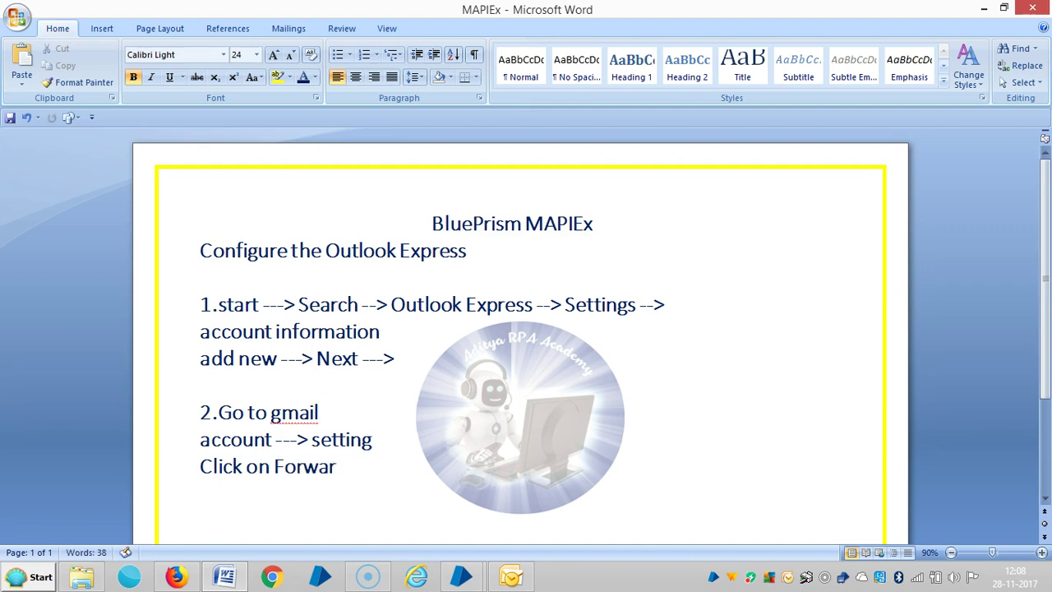
text(ding and POP)
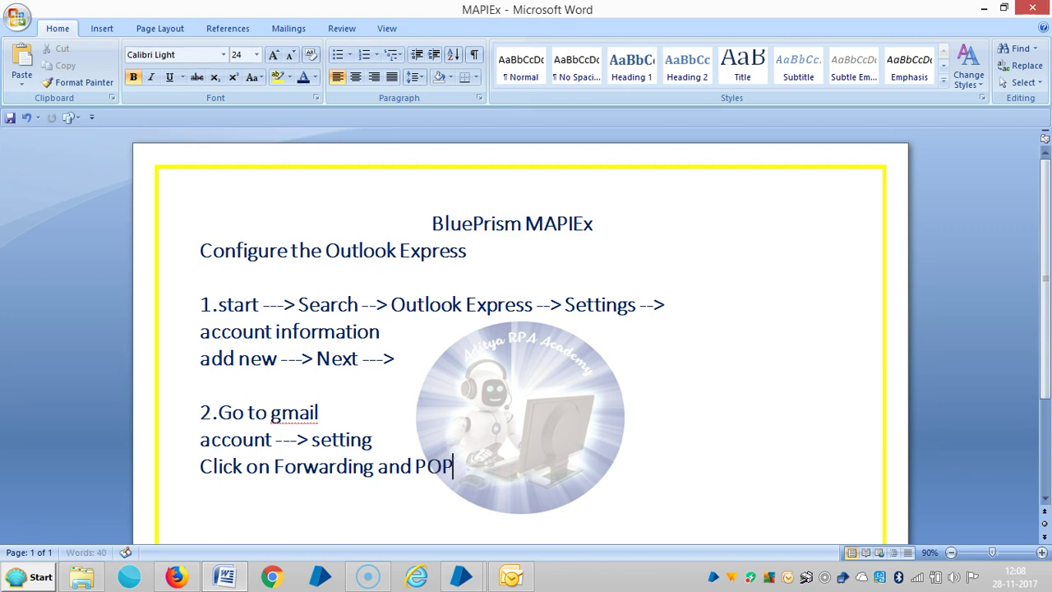
text(.)
text(/)
text(IMAP)
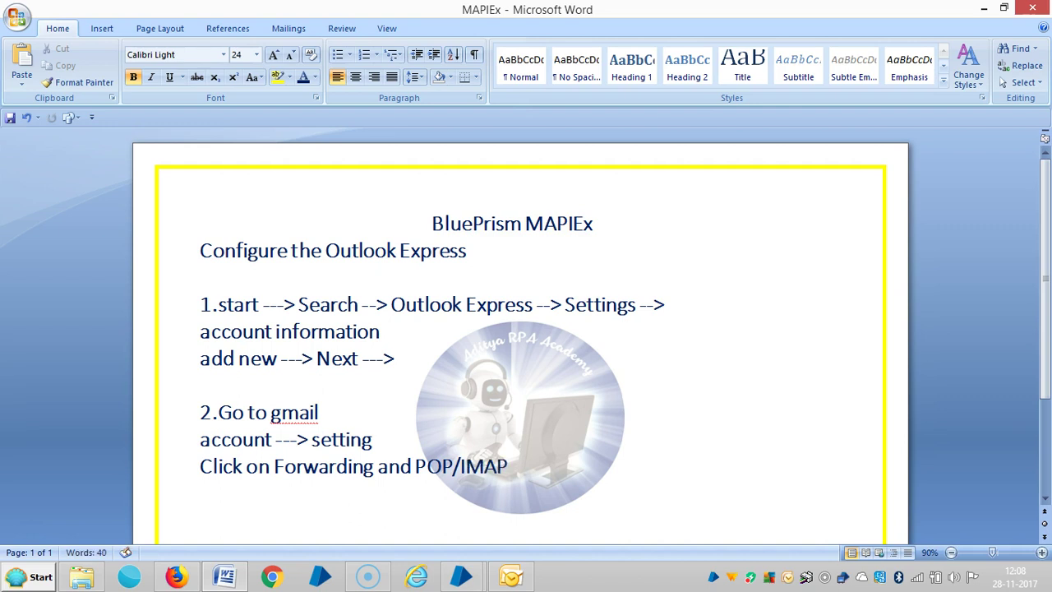
text(O)
key(BackSpace)
Add the definitions 'POP: Post office Protocol' and 'IMAP: Internet message access protocol'.
text(POP:)
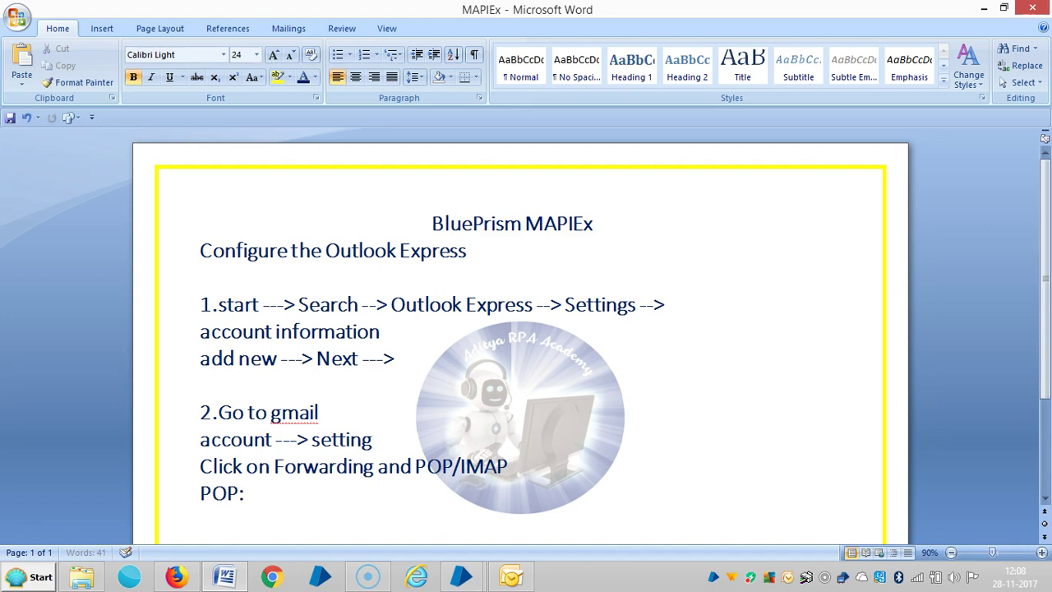
text( Post off)
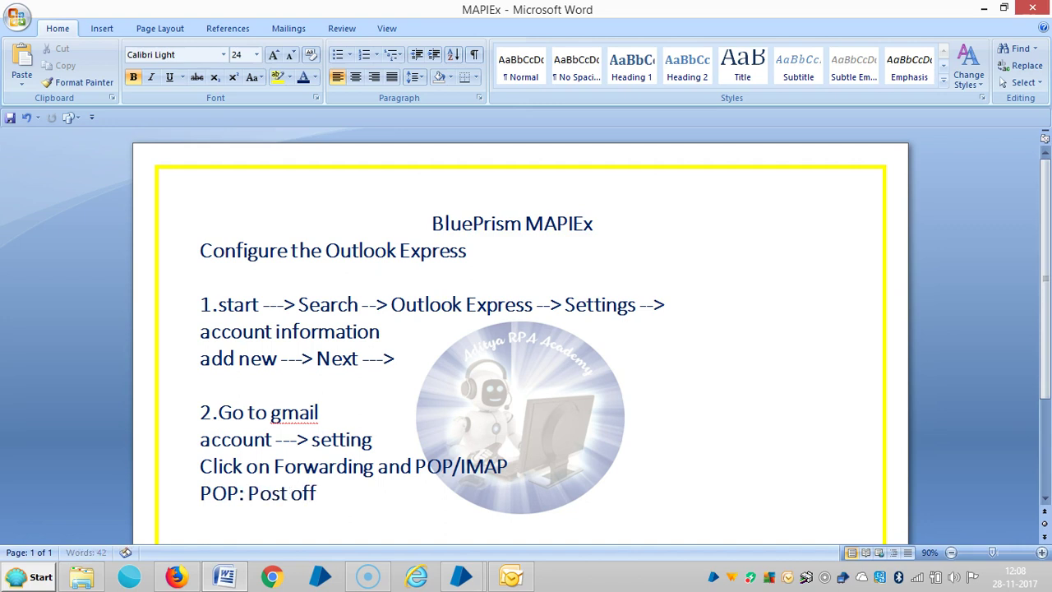
text(ice Protoca)
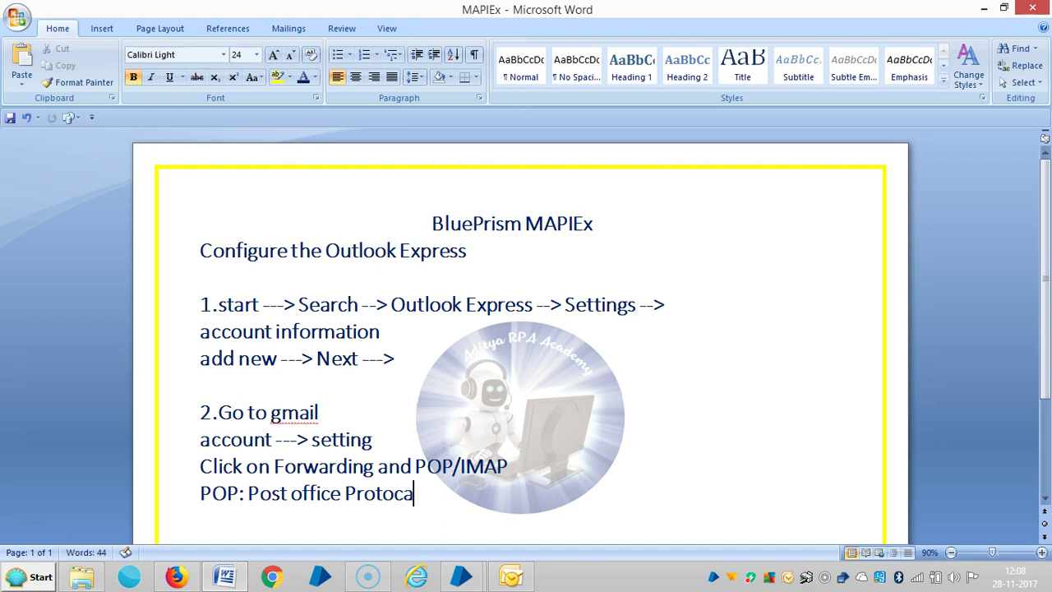
key(BackSpace)
text(ol)
key(Return)
text(IMAP)
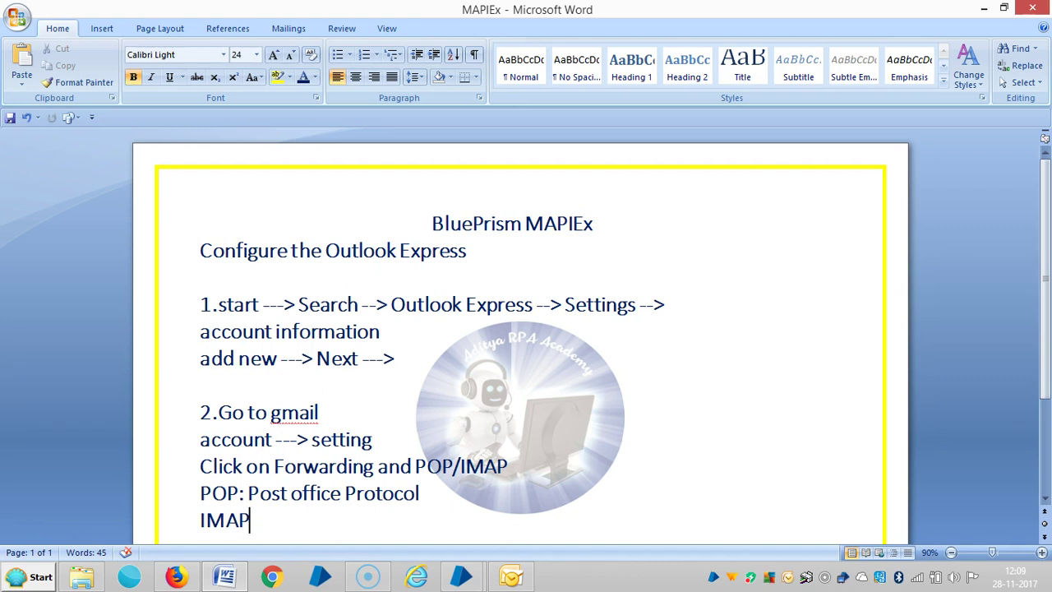
text(: Internet message)
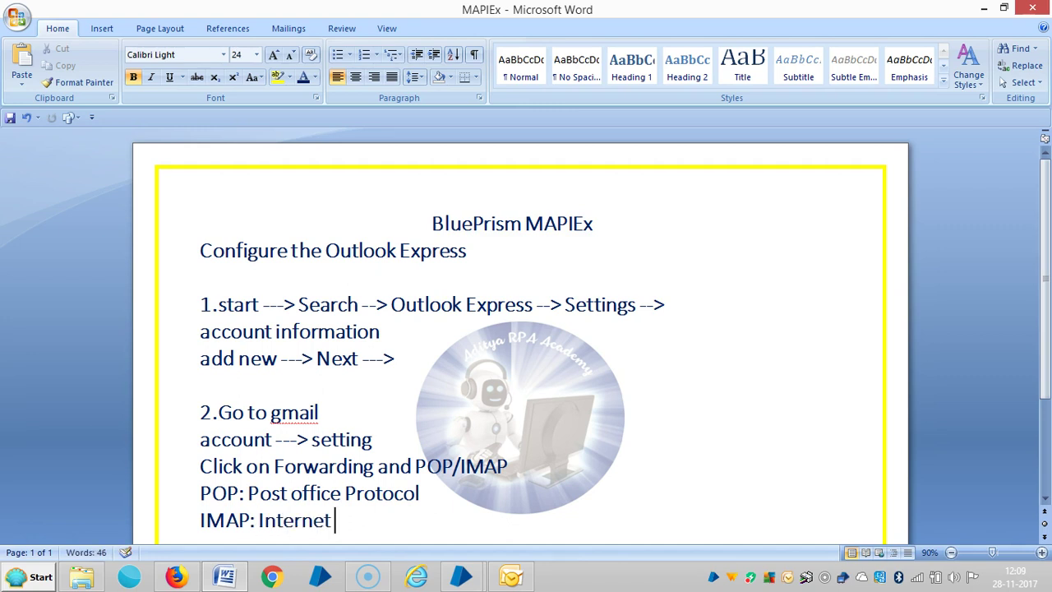
text( access)
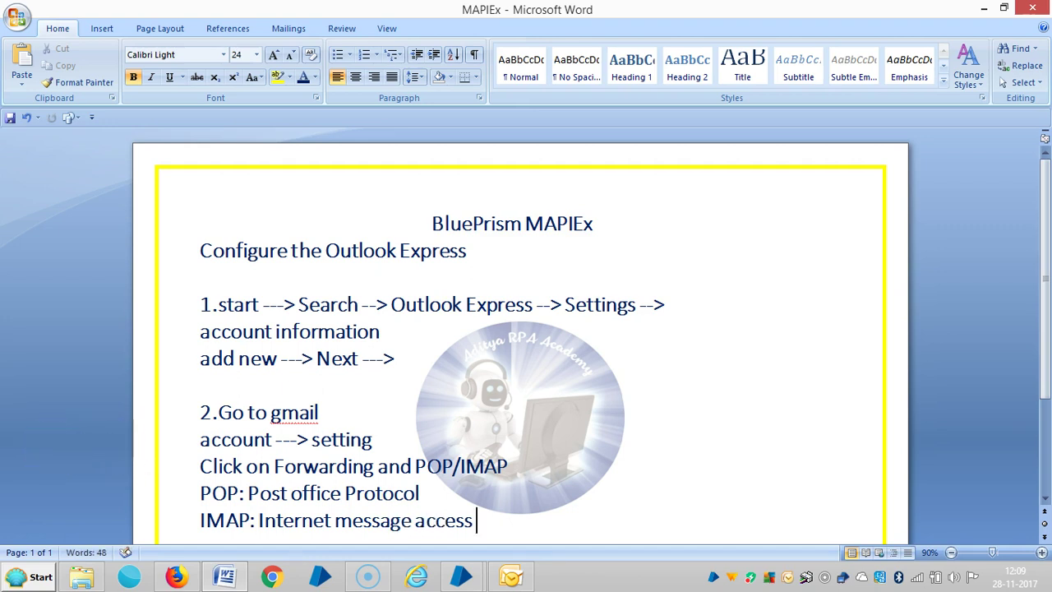
text( protoc)
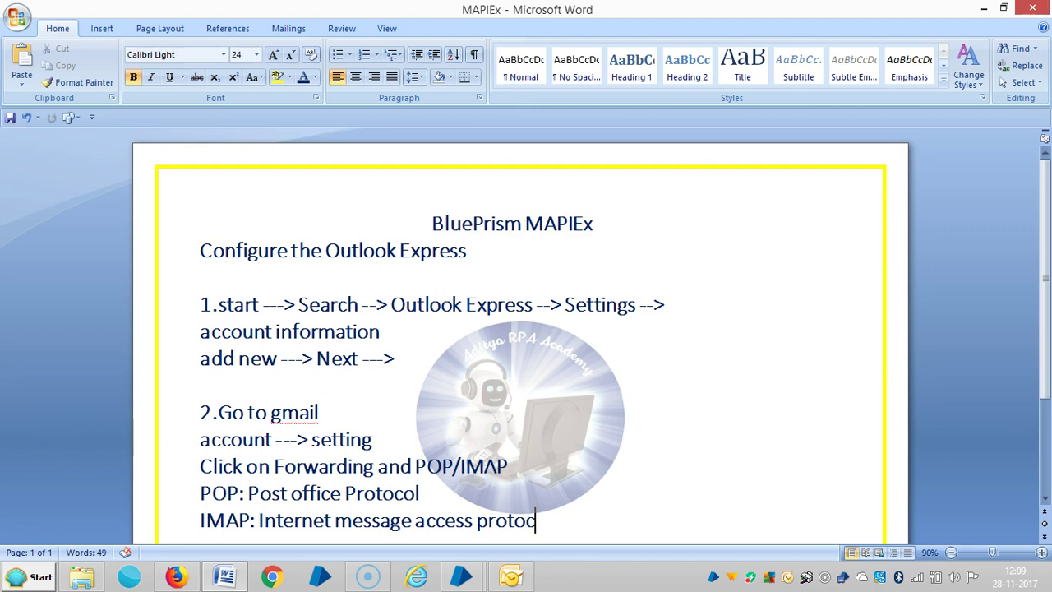
text(ol)
key(Return)
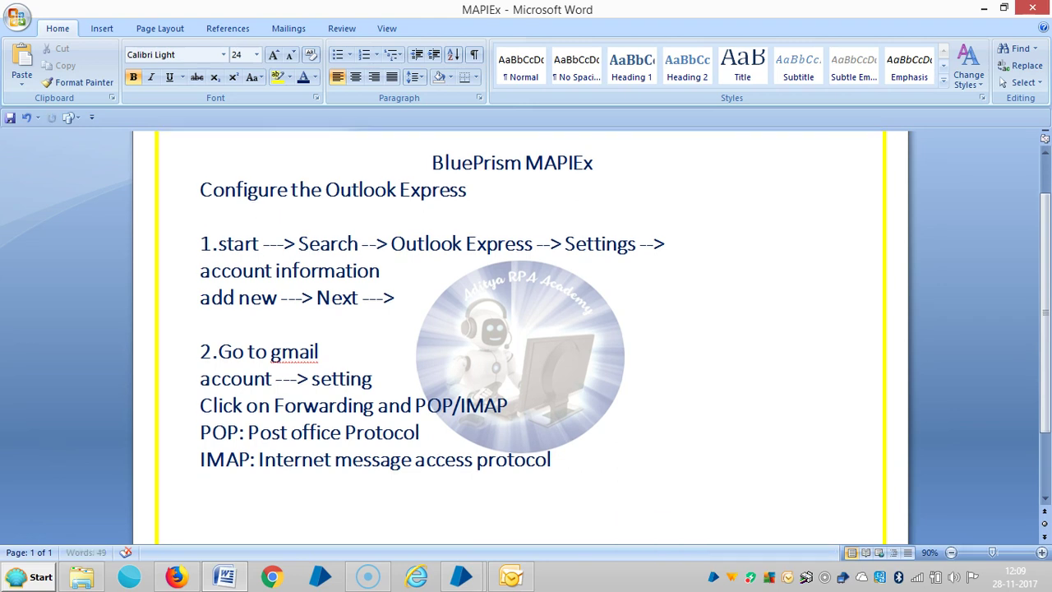
key(Return)
Note 'POP3 is extended version for POP' and 'Enable POP for mail that arrives now on', then insert a page break.
text(POP3 is)
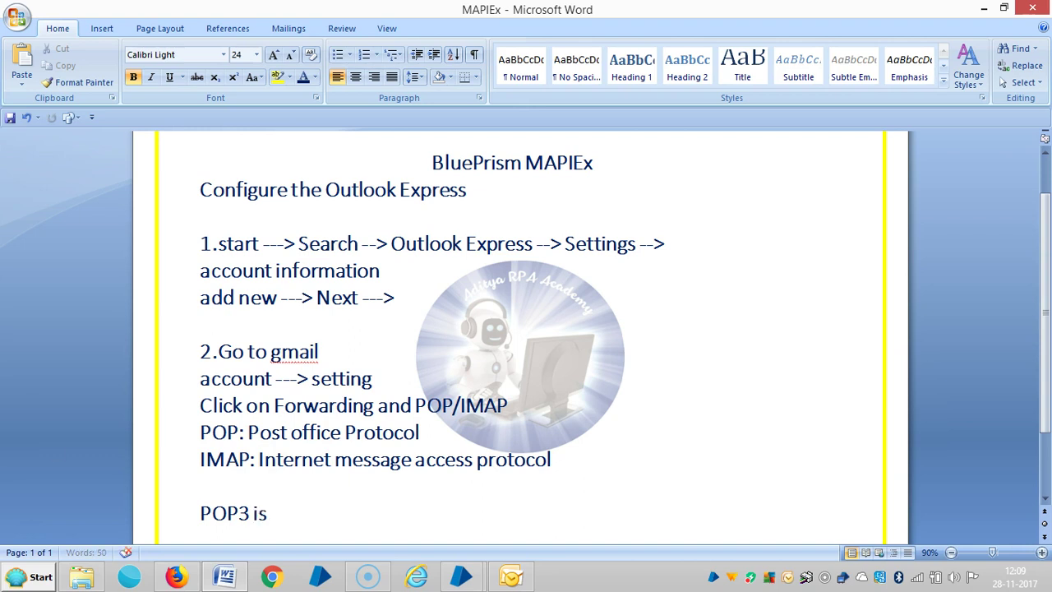
text( extended)
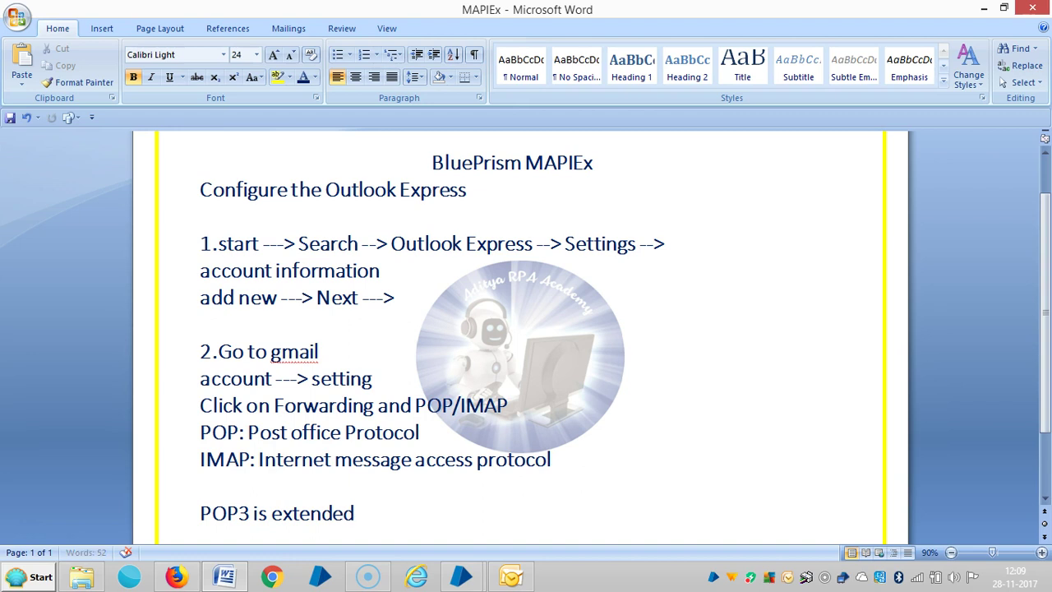
text( version fo)
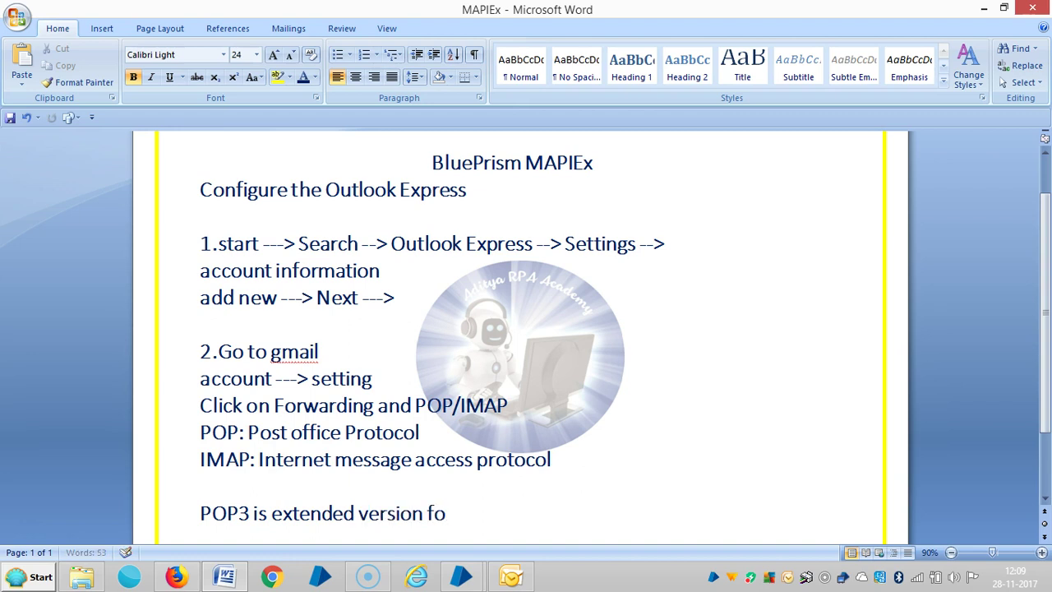
text(r POP)
key(Return)
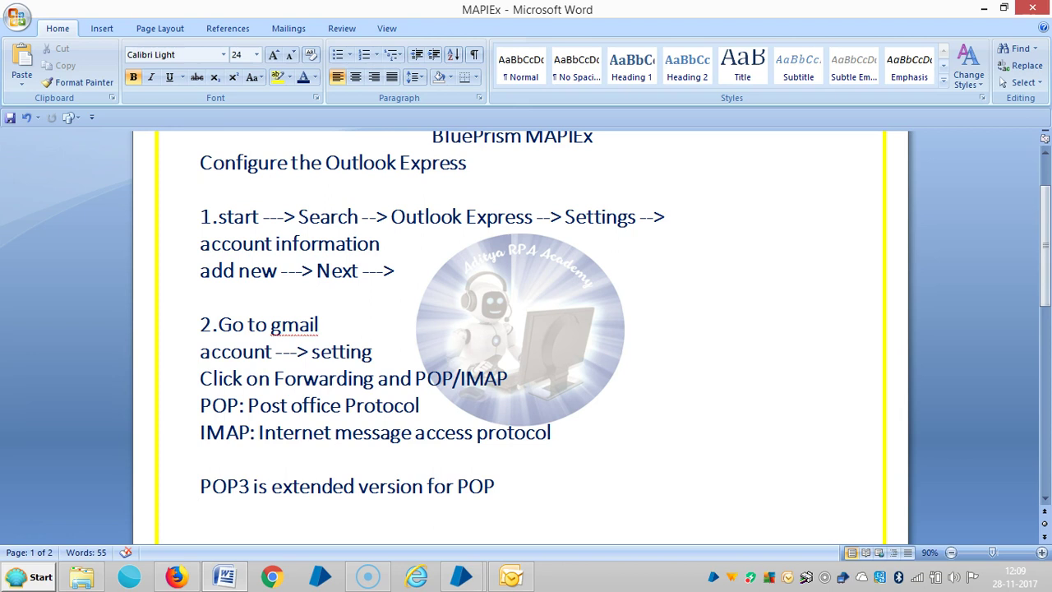
text(Enbale)
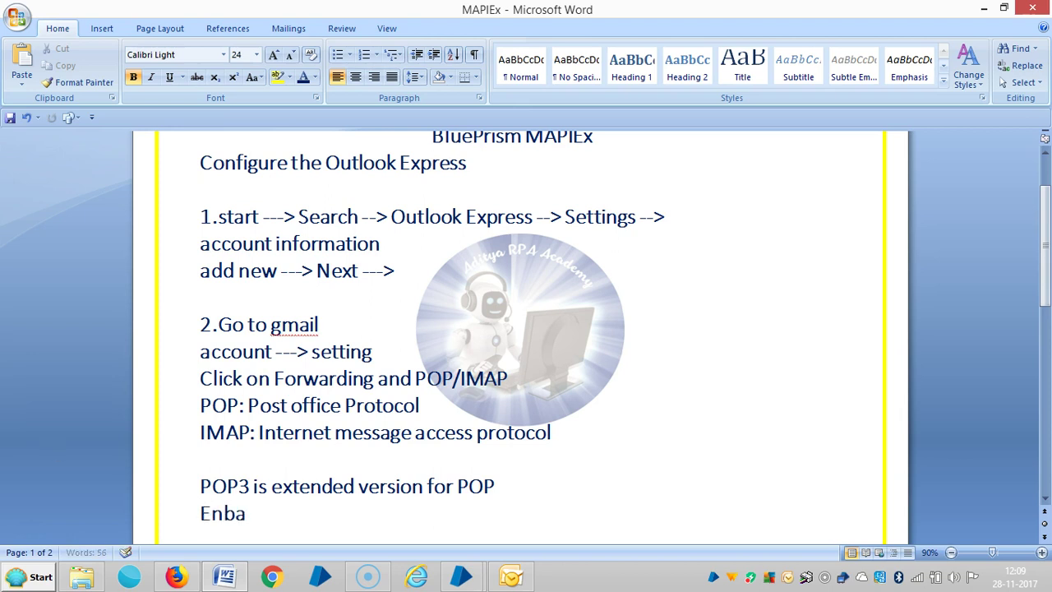
key(BackSpace)
key(BackSpace)
key(BackSpace)
key(BackSpace)
text(able POP)
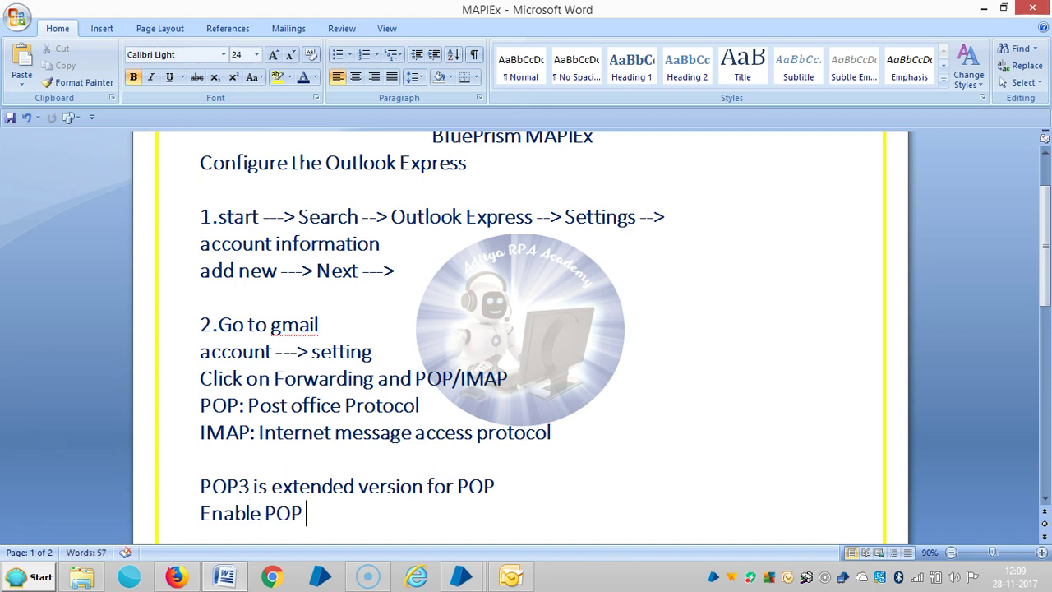
text( forma)
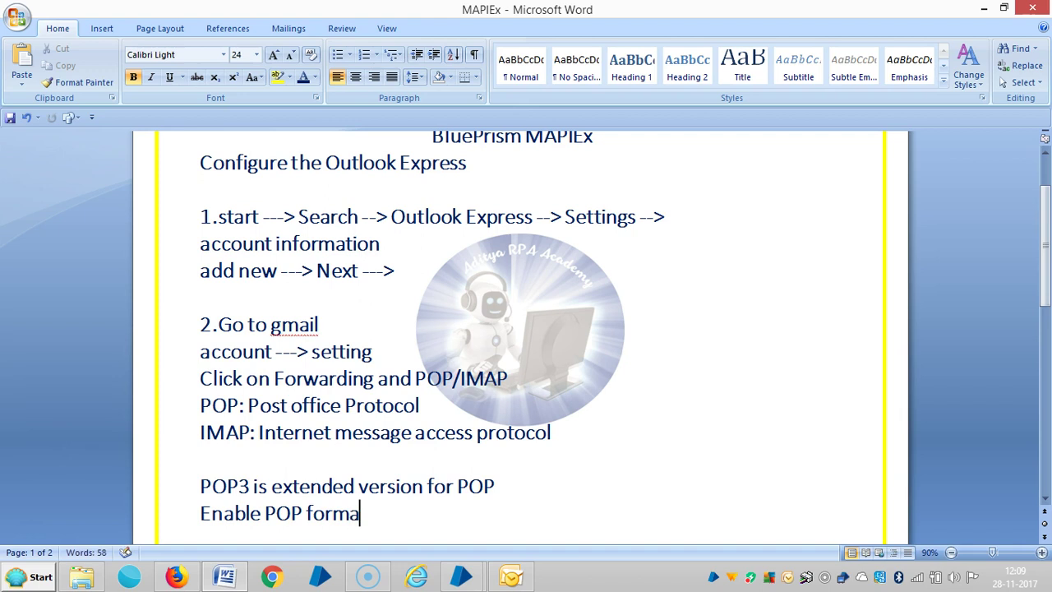
key(BackSpace)
key(BackSpace)
text(mail tha)
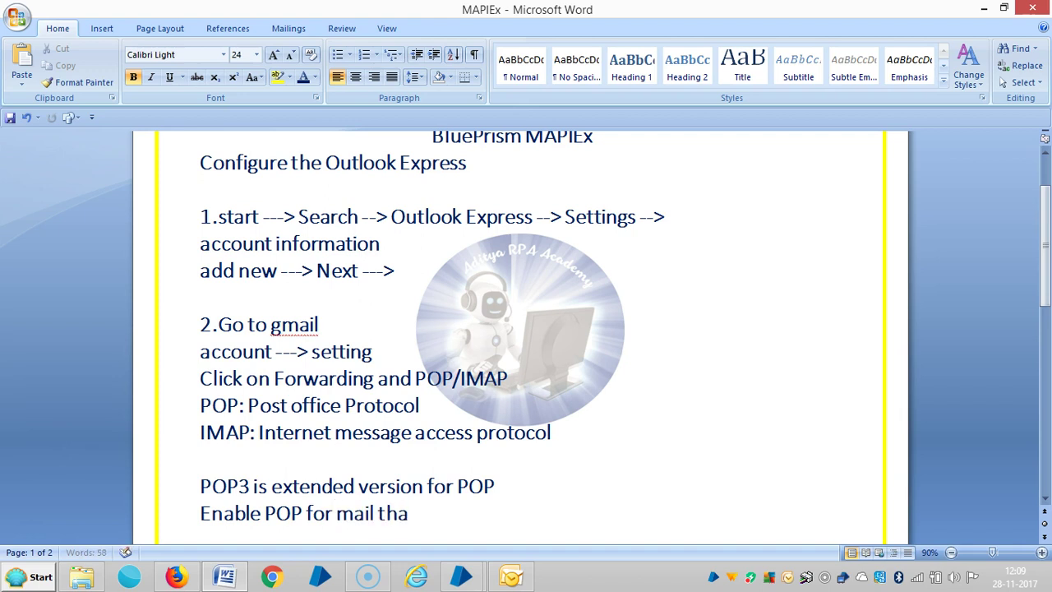
text(t arrives now)
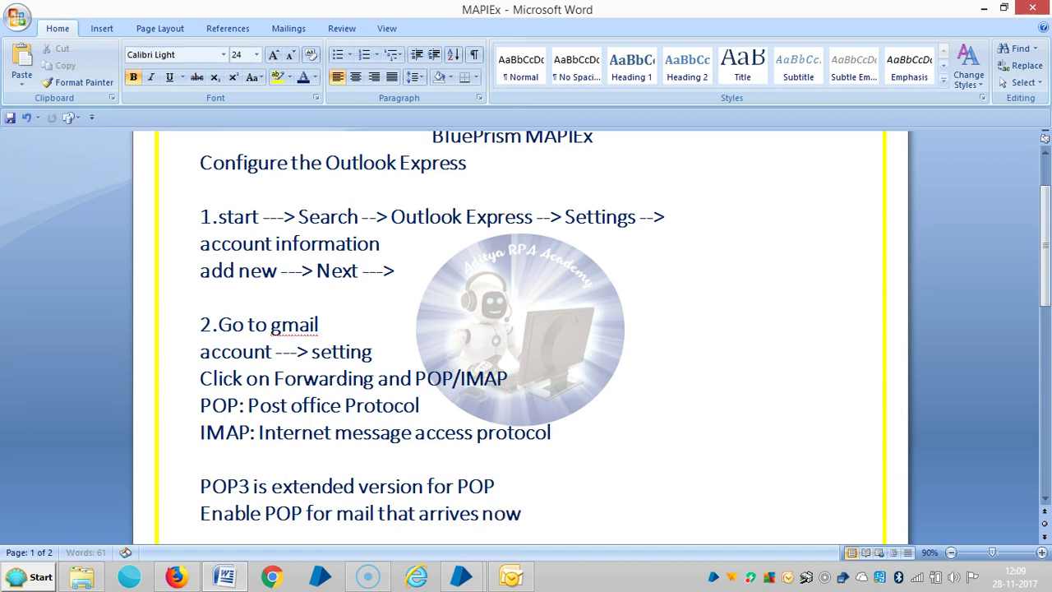
text( one)
key(ctrl+Return)
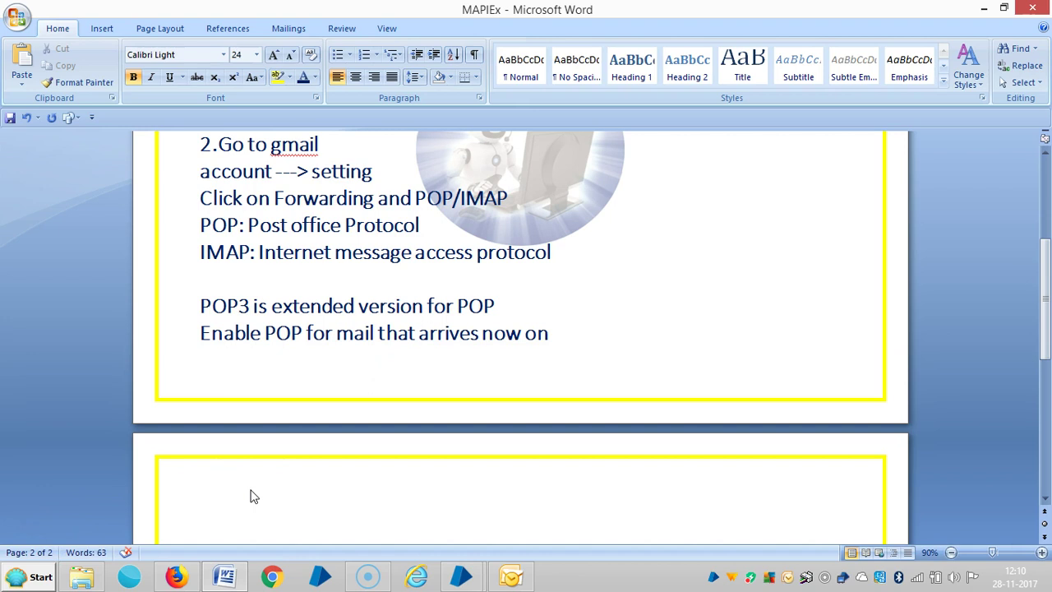
Type 'Under IMAP Access select Enable IMAP Access' and 'Click on save settings' on page 2.
text(u)
key(BackSpace)
text(Under IMAP Ac)
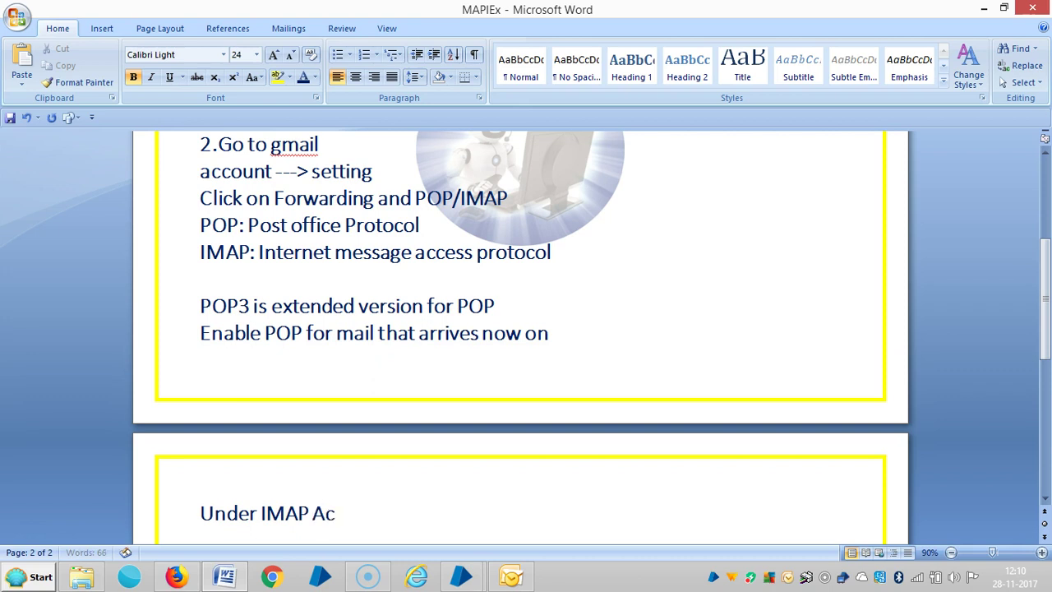
text(cess select)
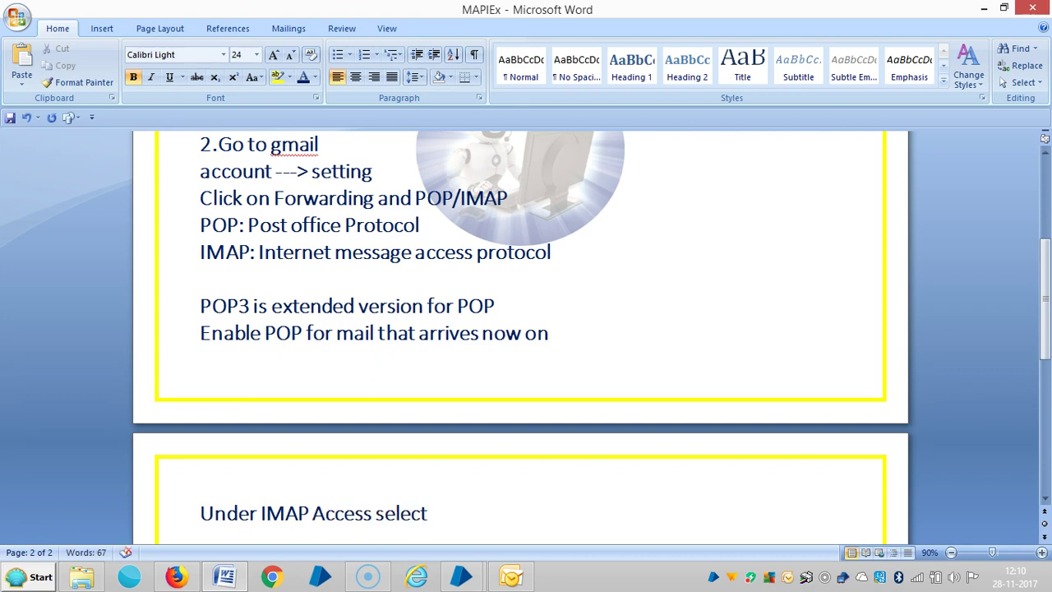
text( Enable)
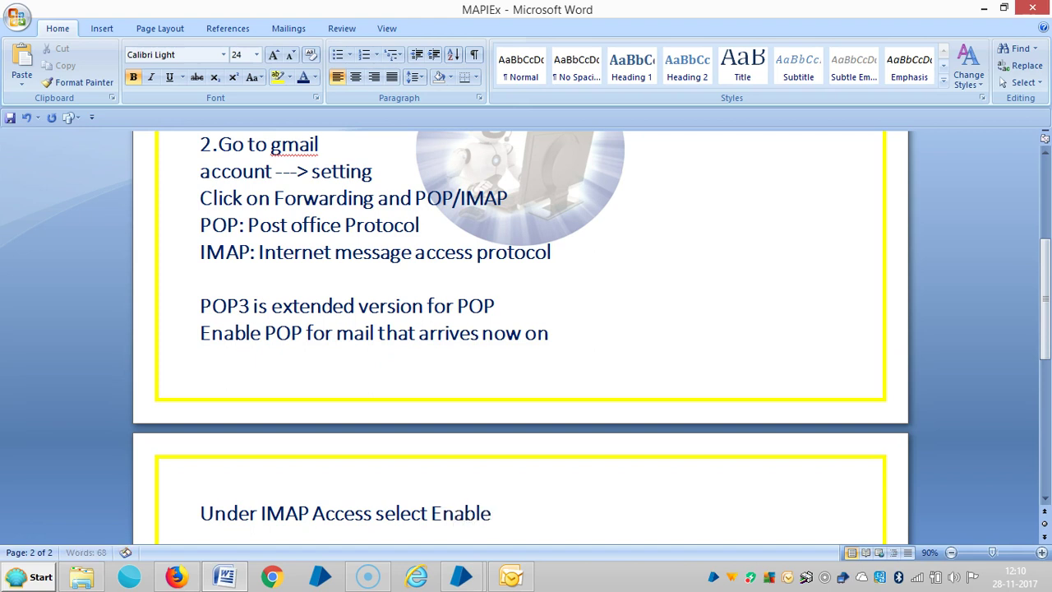
text( IMAP Access)
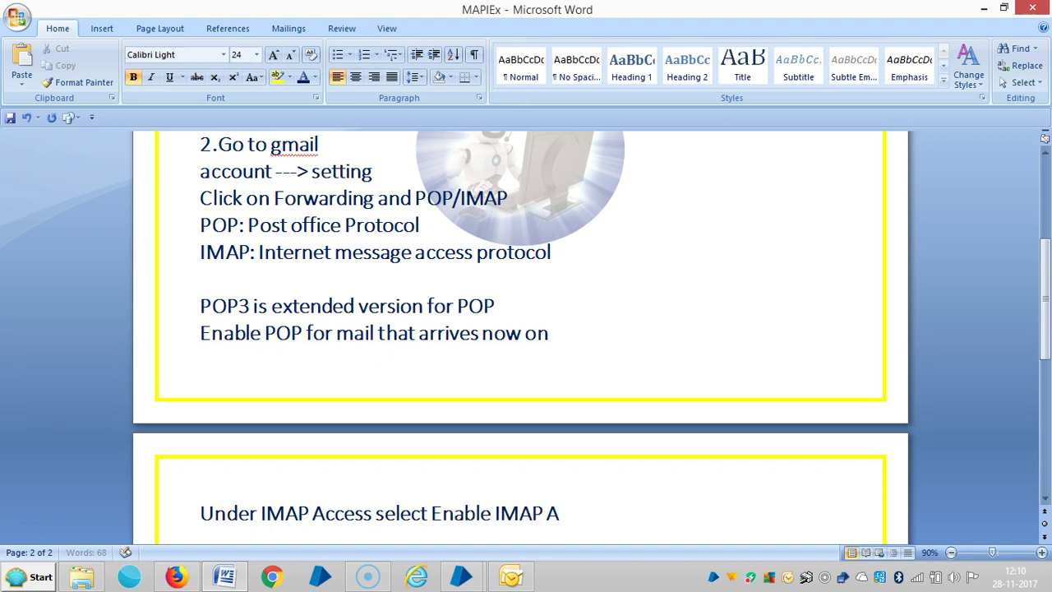
key(Return)
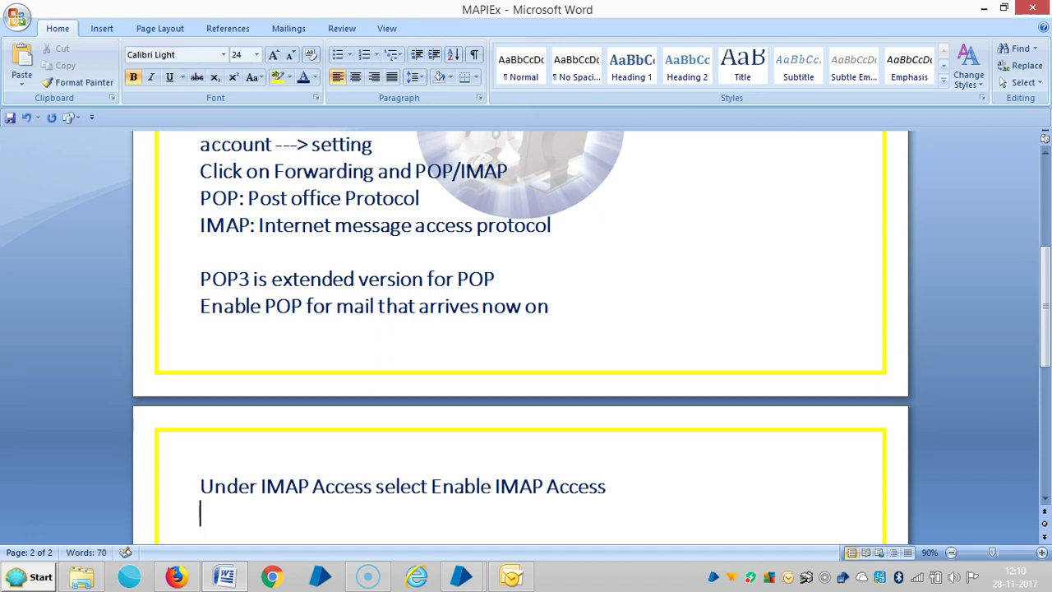
text(Click)
text( on s)
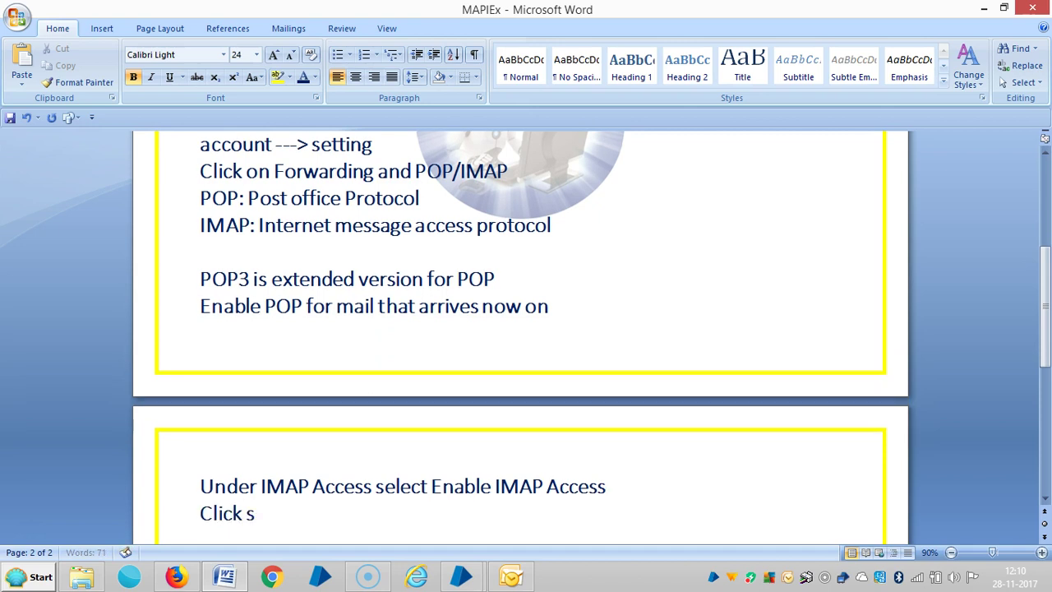
key(BackSpace)
text(on save see)
key(BackSpace)
text(ttings)
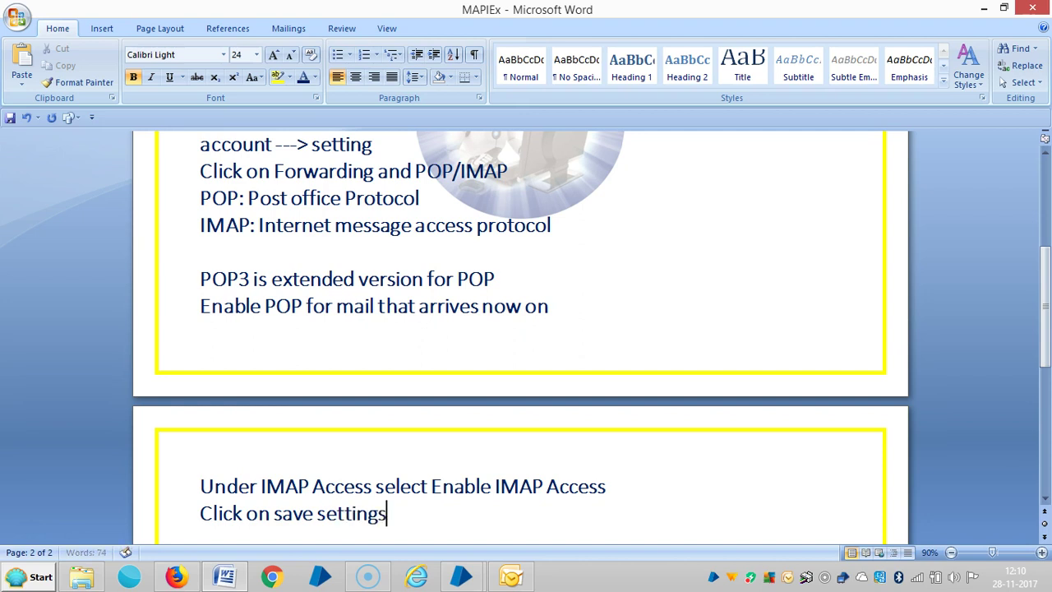
key(Return)
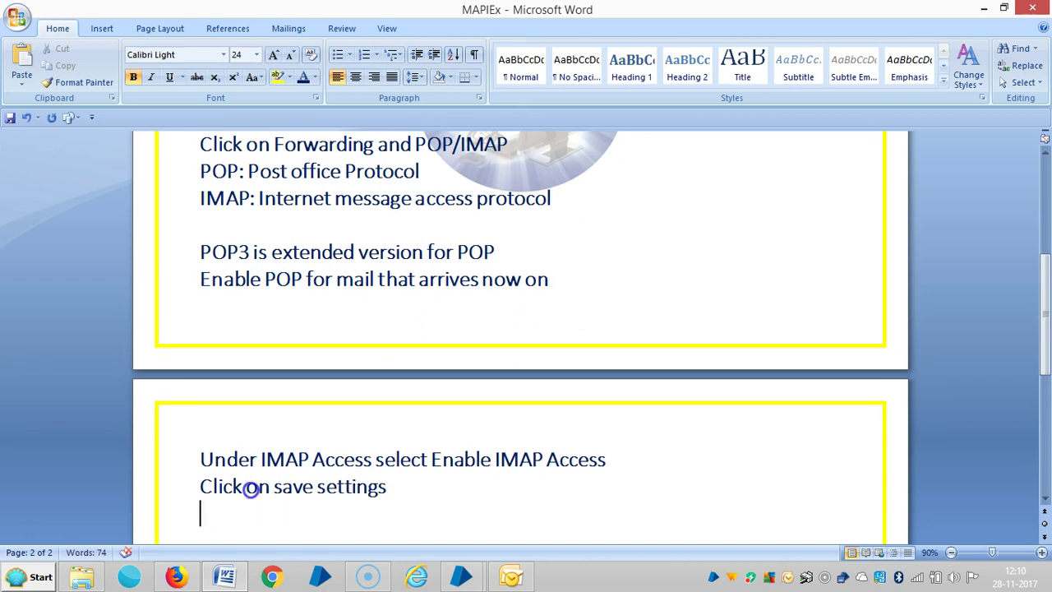
Add the line 'Once again go to settings for the information' below the save note.
click(249, 486)
text(n)
key(BackSpace)
scroll(408, 482, down, 3)
click(416, 328)
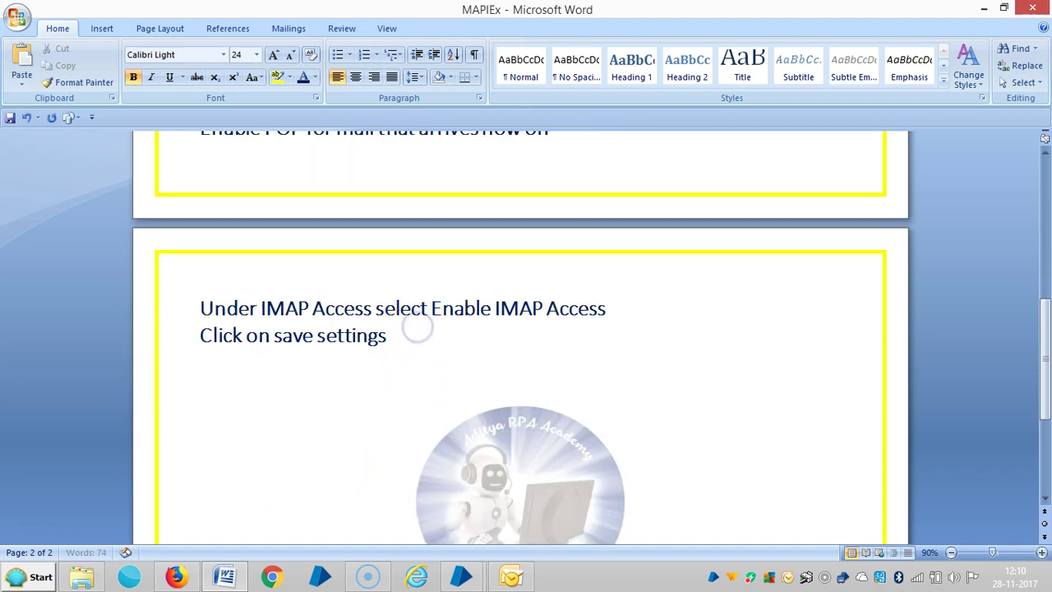
key(Return)
text(Once ag)
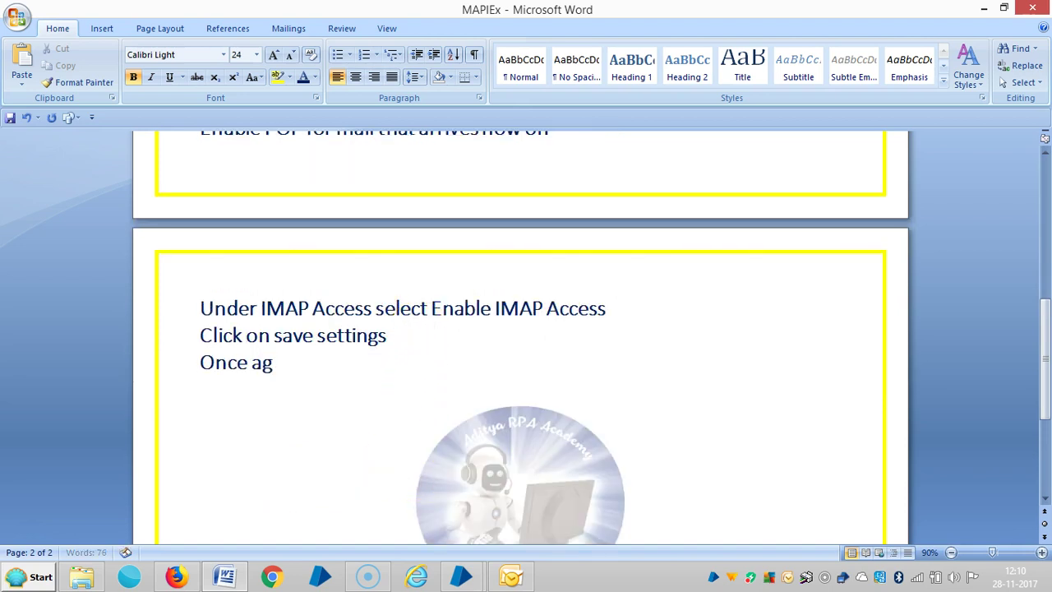
text(ain go to s)
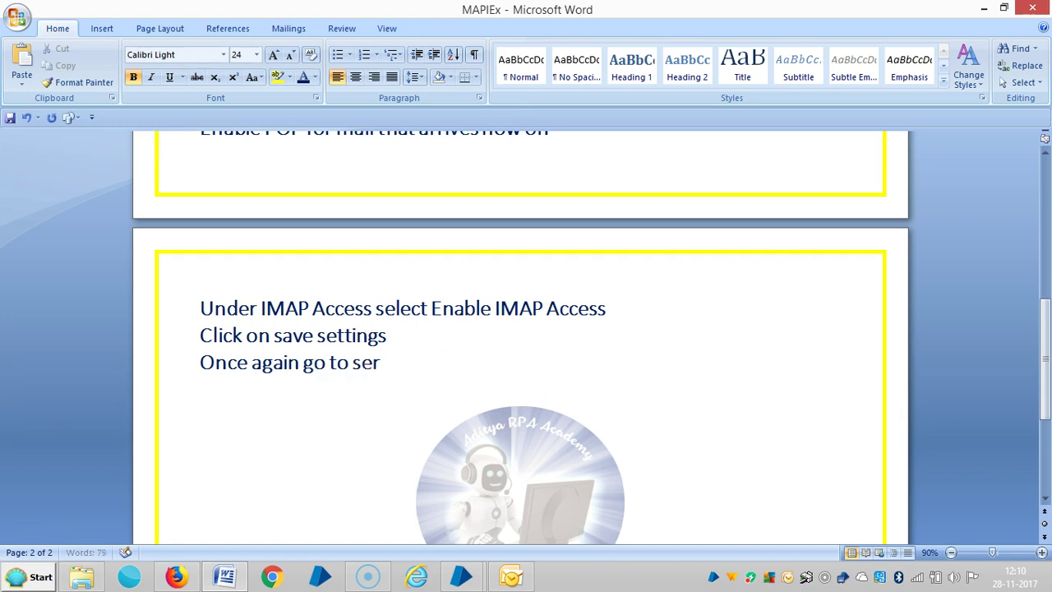
text(er)
key(BackSpace)
text(tting)
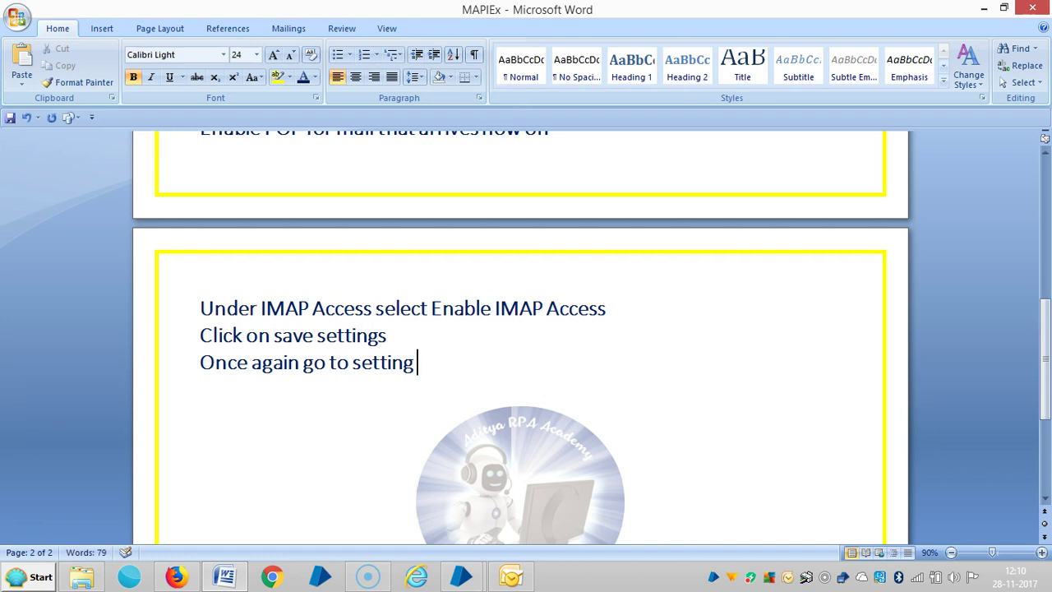
key(BackSpace)
text(gs for the fi)
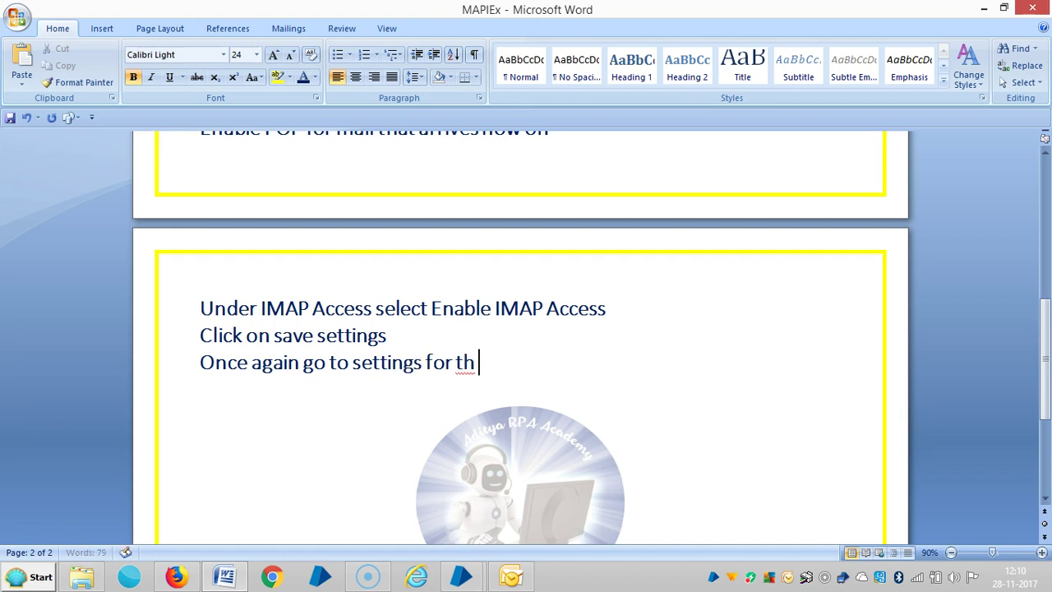
key(BackSpace)
key(BackSpace)
text(information)
key(Return)
Type the line 'Click on Configuration Instructions', correcting the typos along the way.
text(C)
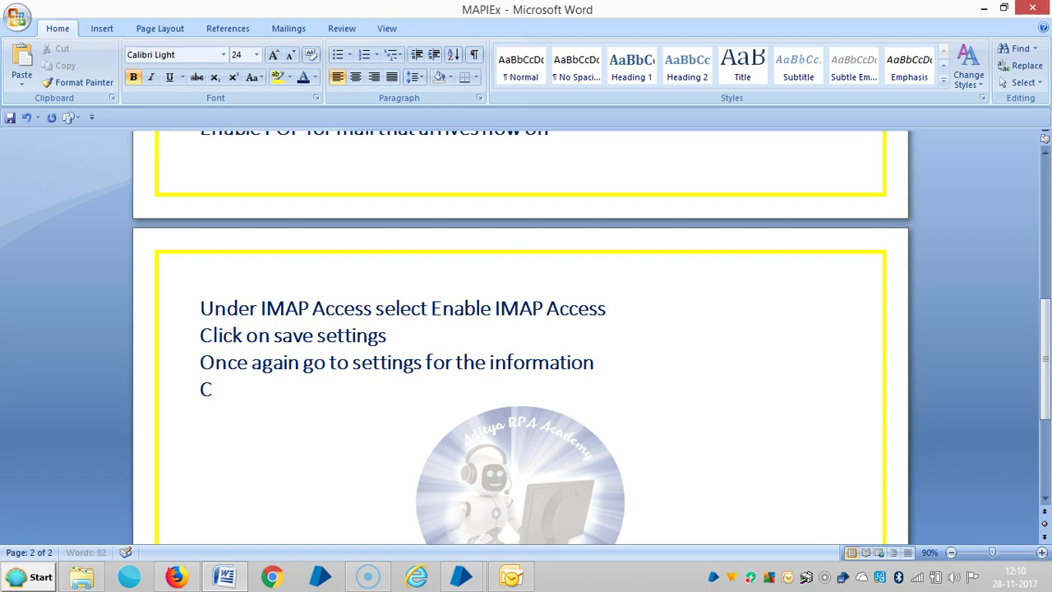
text(lcik on)
key(BackSpace)
key(BackSpace)
key(BackSpace)
key(BackSpace)
key(BackSpace)
key(BackSpace)
text(ick on Con)
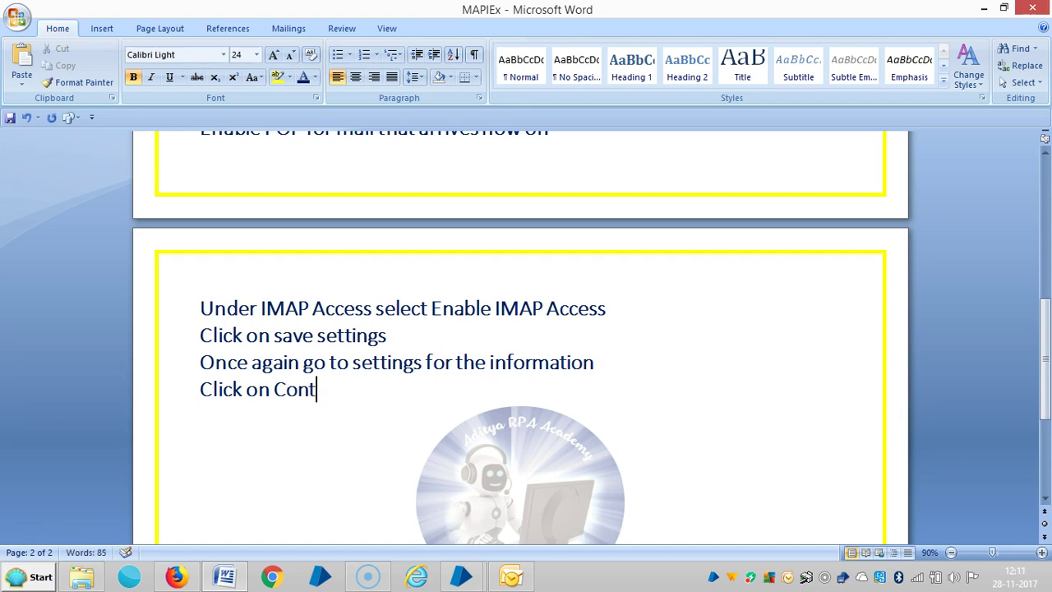
text(figure)
key(BackSpace)
text(ation Insta)
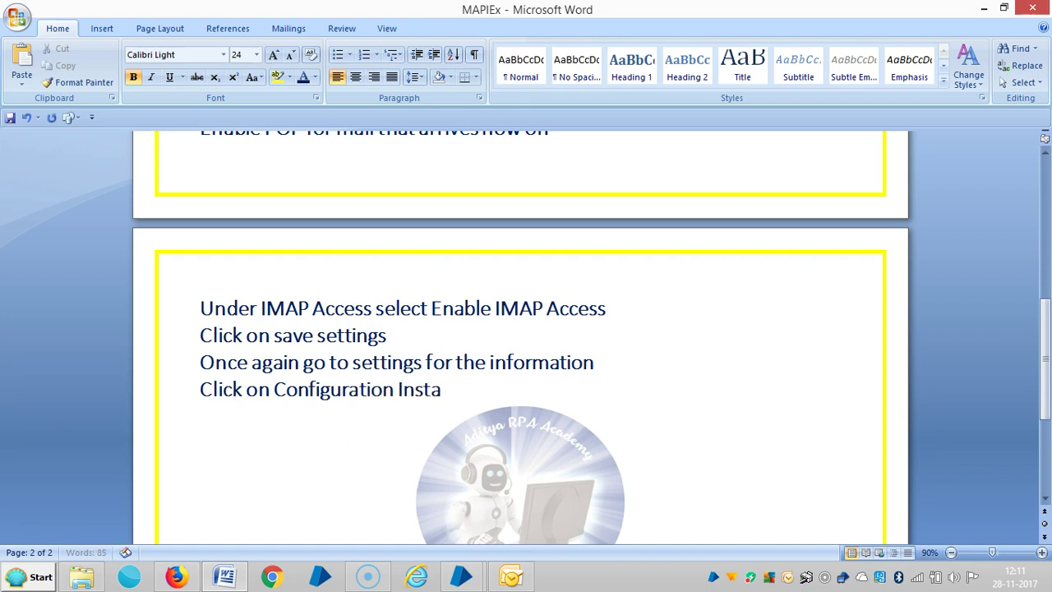
key(BackSpace)
text(ut)
key(BackSpace)
key(BackSpace)
text(ructions)
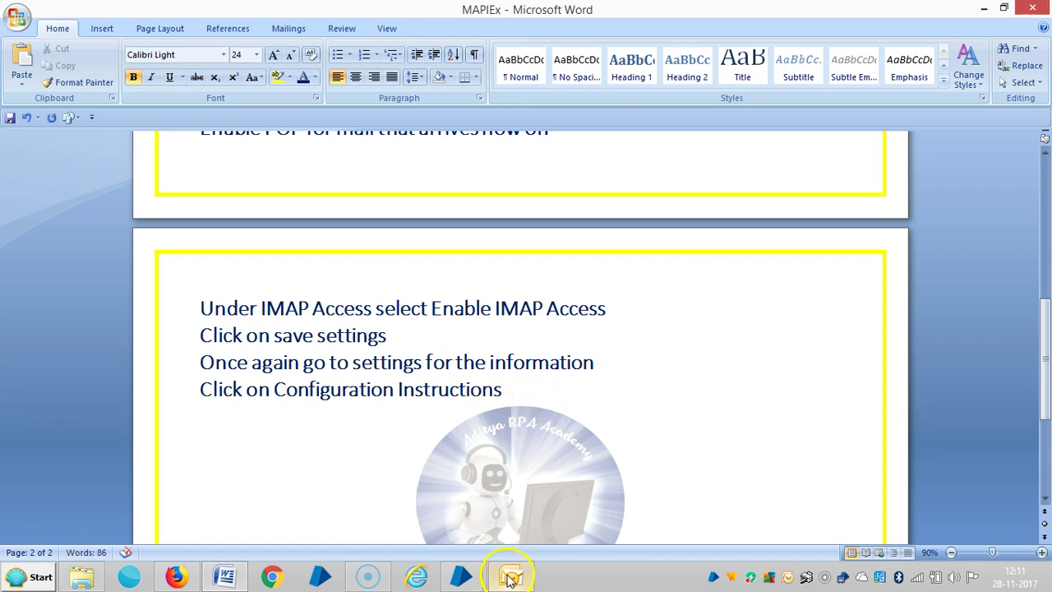
Copy Gmail Help's IMAP steps 4–6 and the IMAP/SMTP server settings table, then return to Word.
click(179, 575)
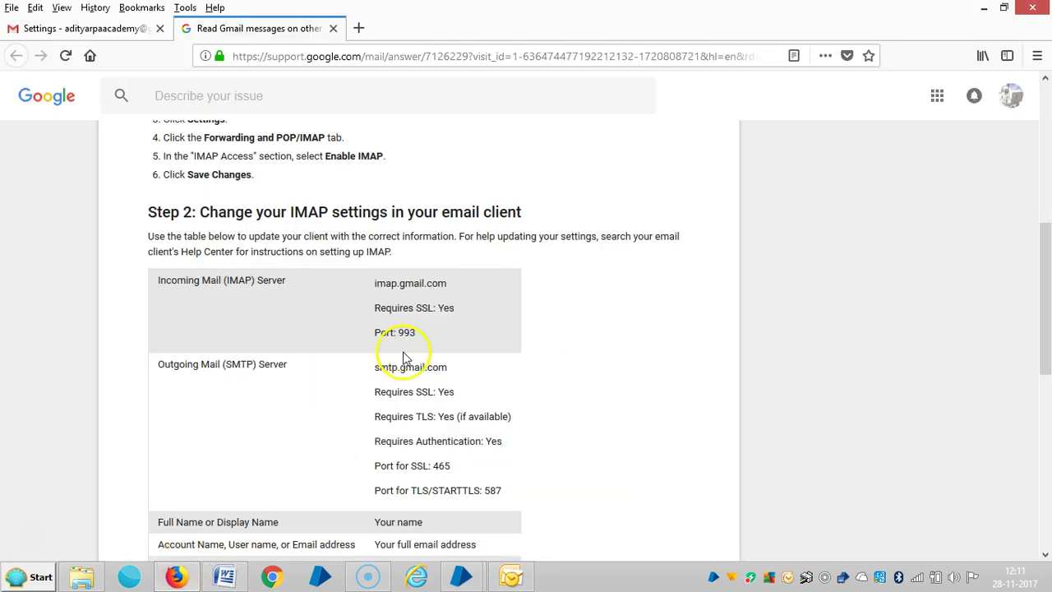
drag(146, 206, 164, 123)
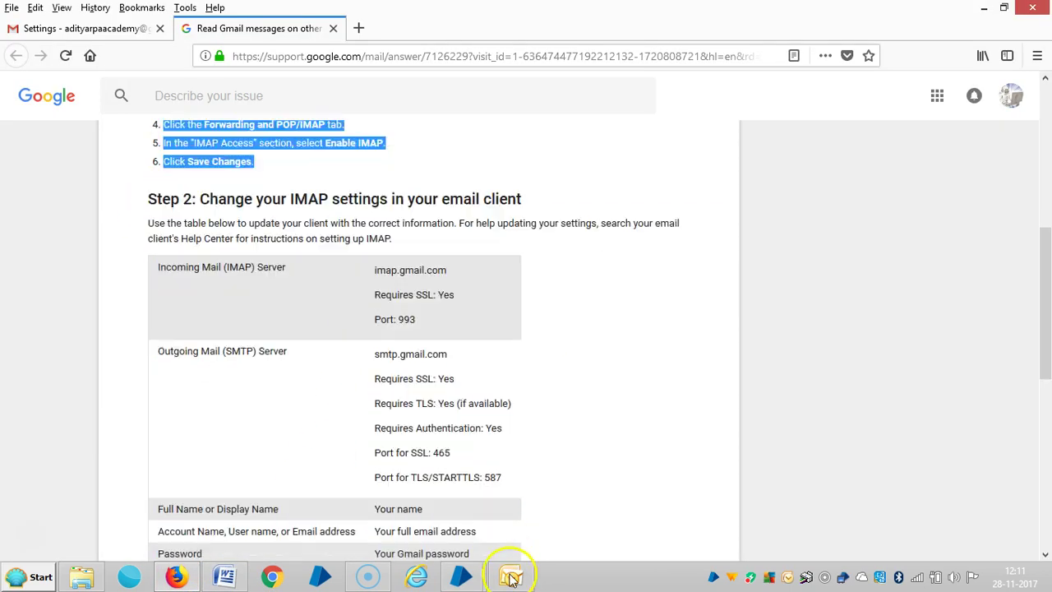
drag(511, 576, 477, 383)
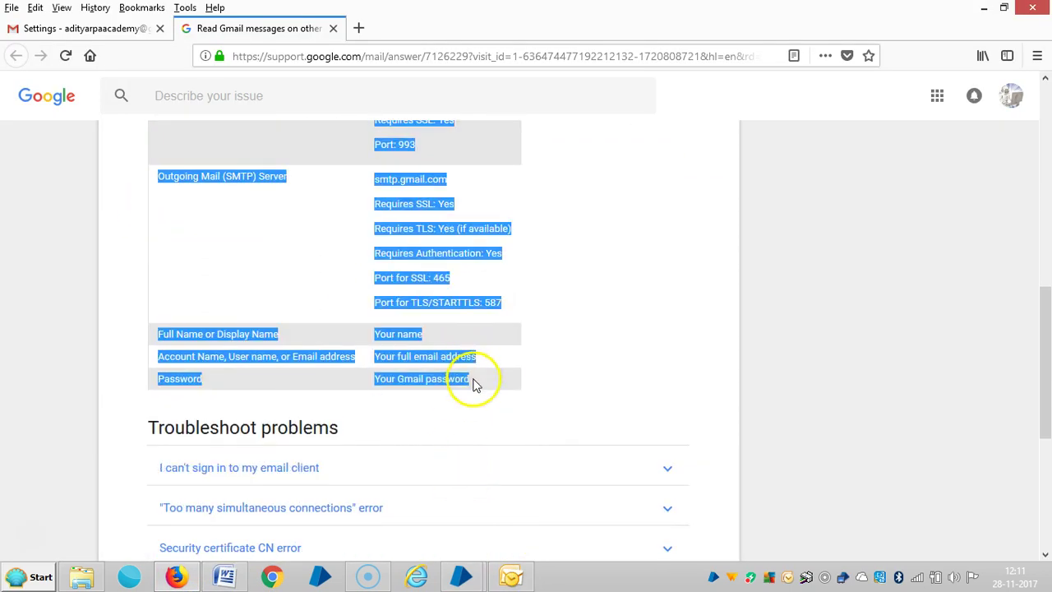
right_click(453, 229)
click(481, 237)
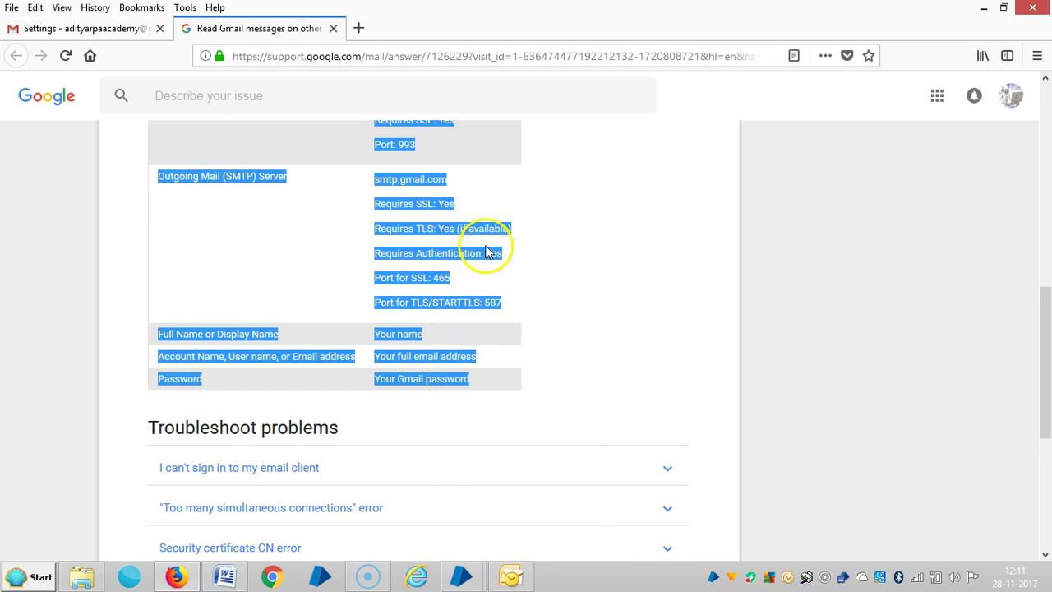
click(218, 579)
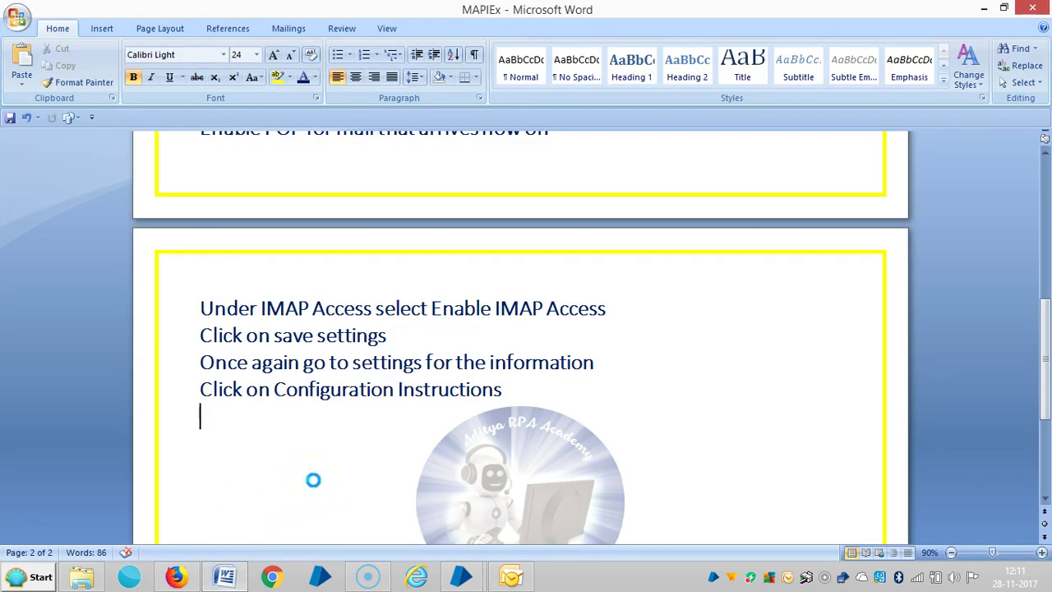
Paste the Gmail settings into the notes and apply the notes line's formatting to them with Format Painter.
key(ctrl+v)
scroll(315, 471, up, 10)
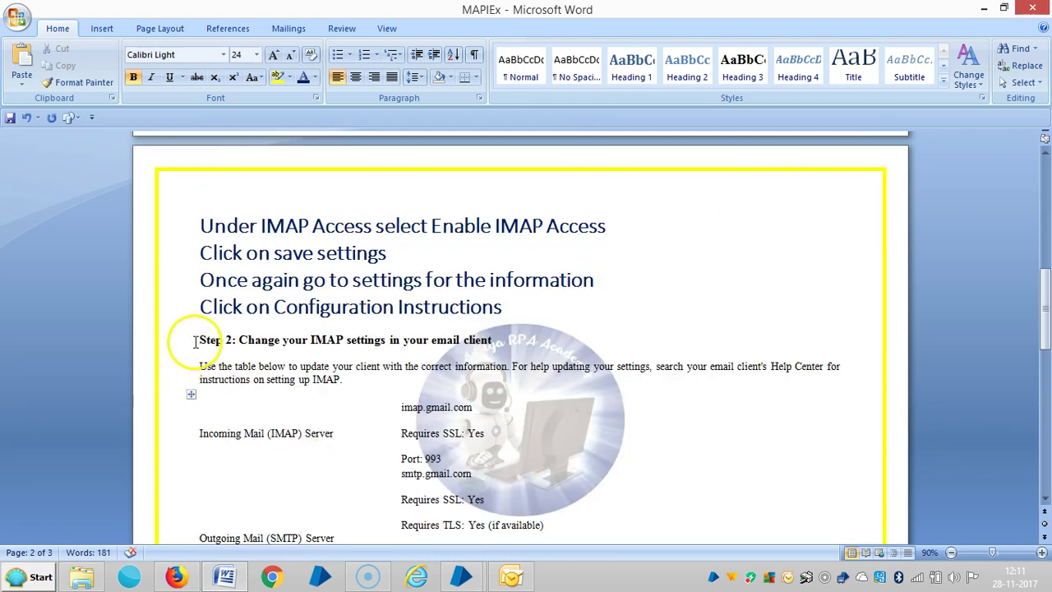
drag(196, 341, 495, 342)
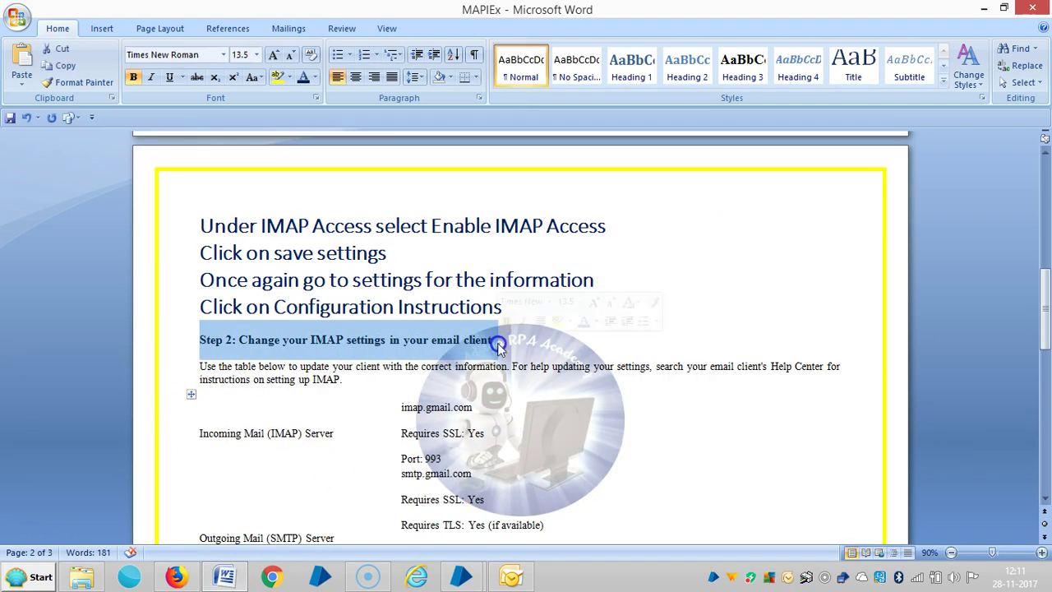
drag(202, 305, 287, 307)
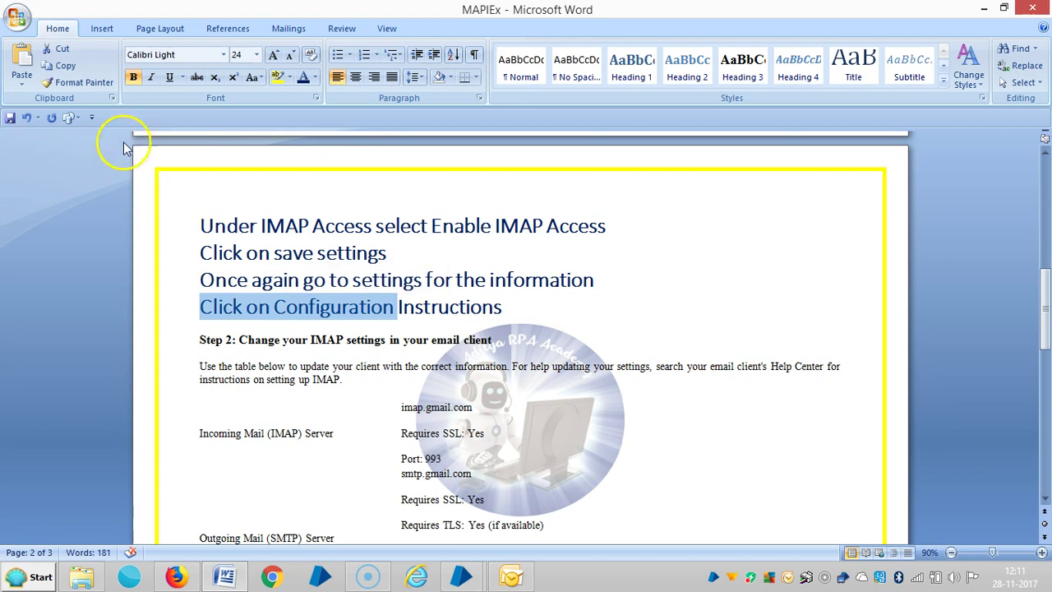
click(53, 89)
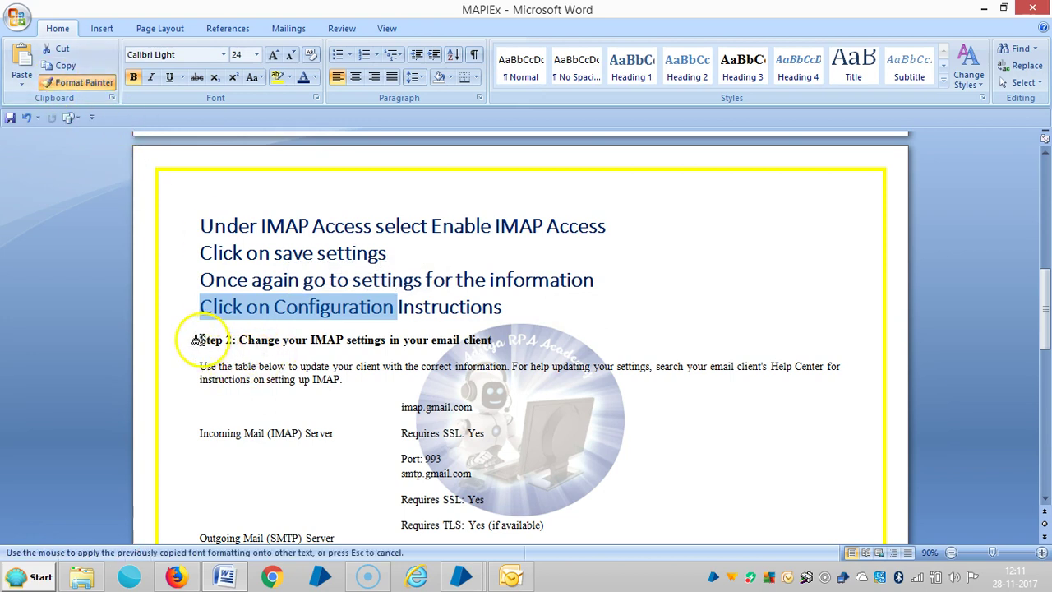
mouse_move(199, 337)
mouse_down()
mouse_move(441, 588)
mouse_move(512, 378)
mouse_up()
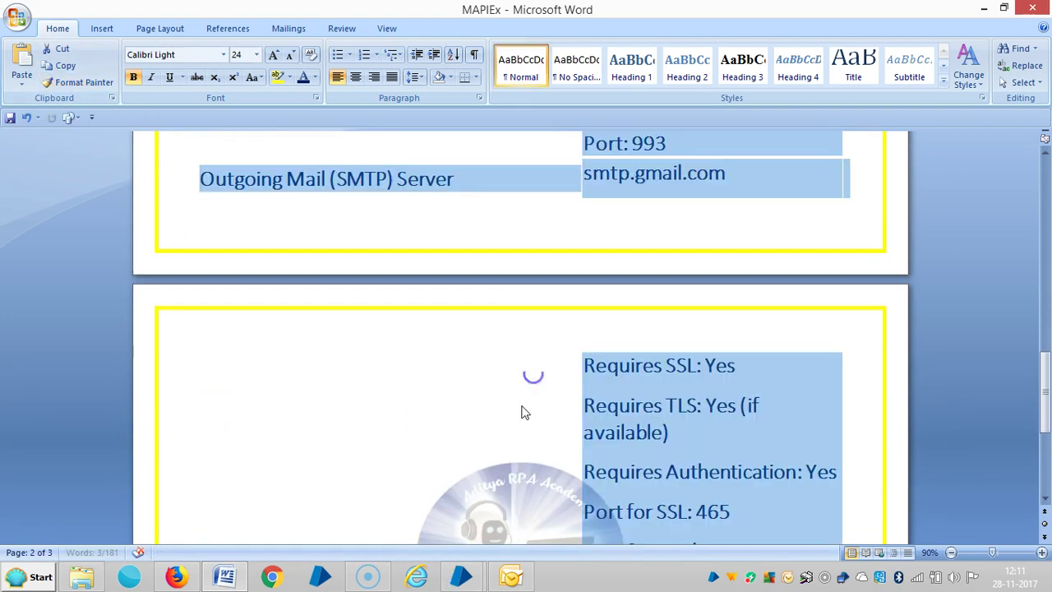
click(373, 458)
scroll(373, 458, up, 5)
scroll(375, 462, down, 1)
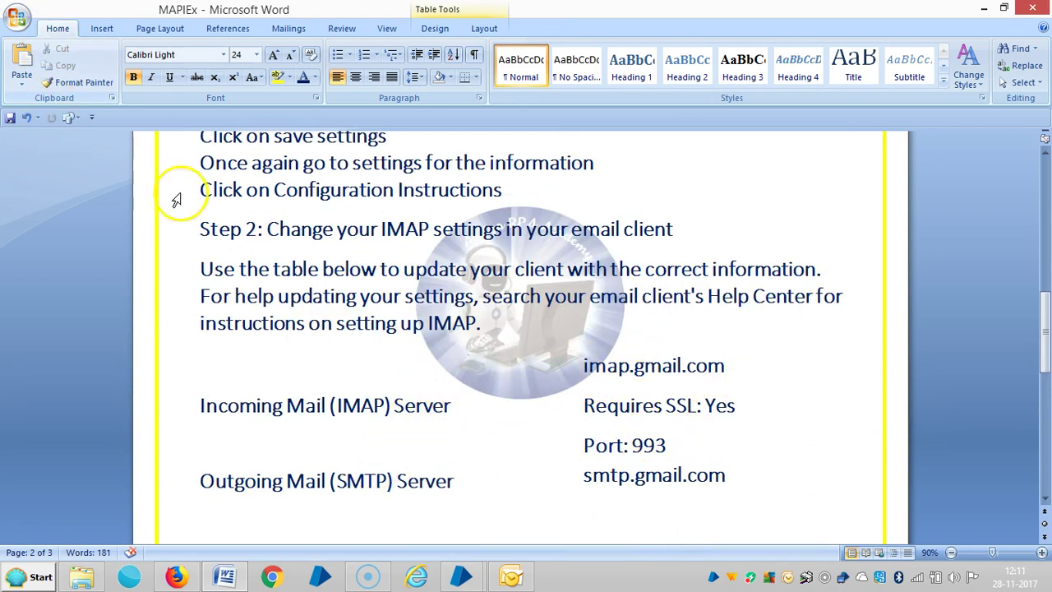
Select the entire settings table and set its font size to 16.
click(191, 348)
click(188, 344)
click(200, 367)
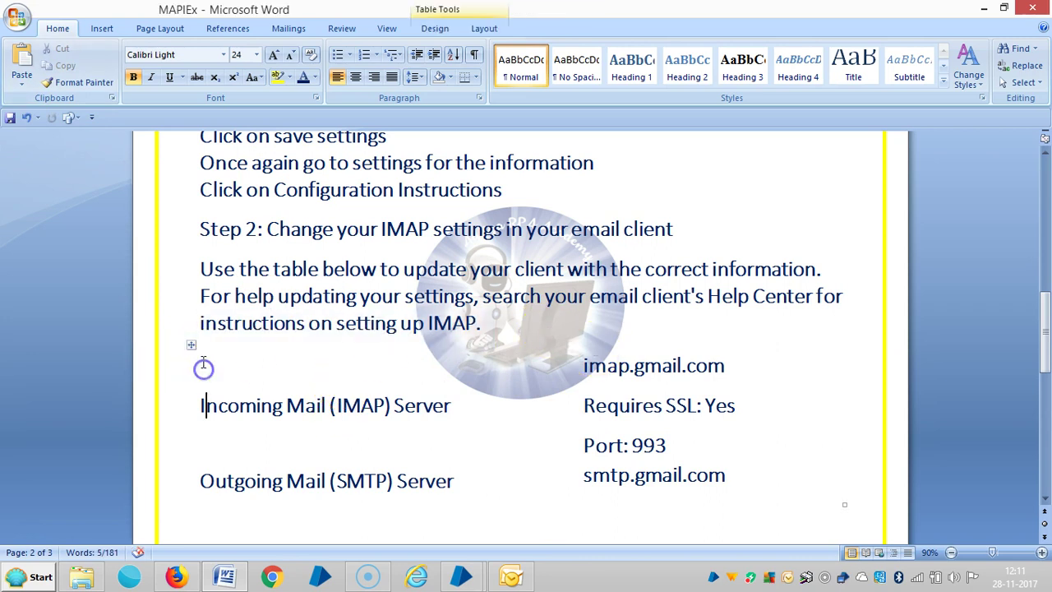
click(192, 347)
scroll(317, 410, down, 5)
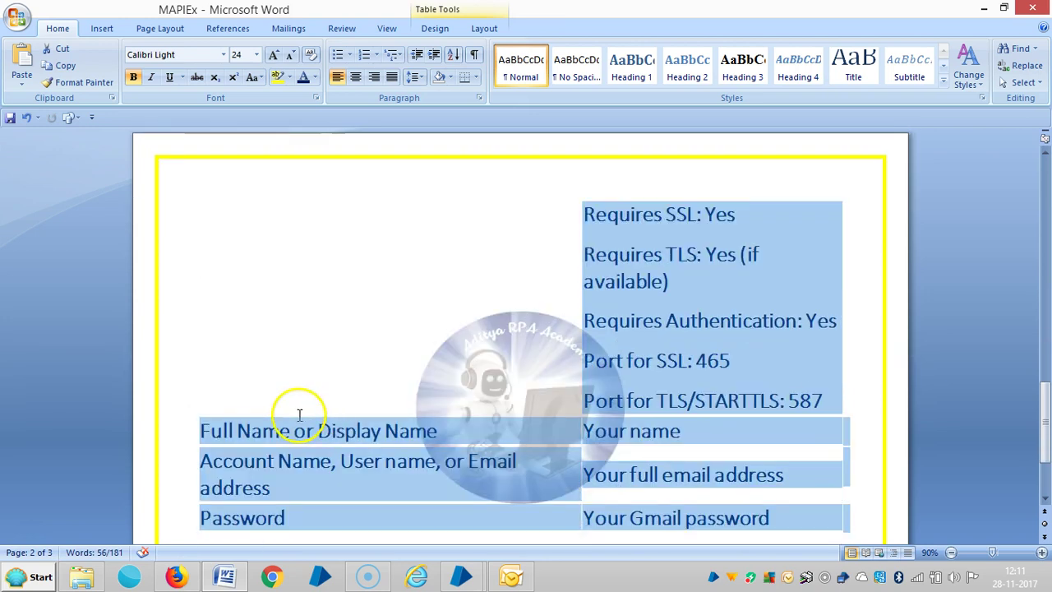
click(255, 54)
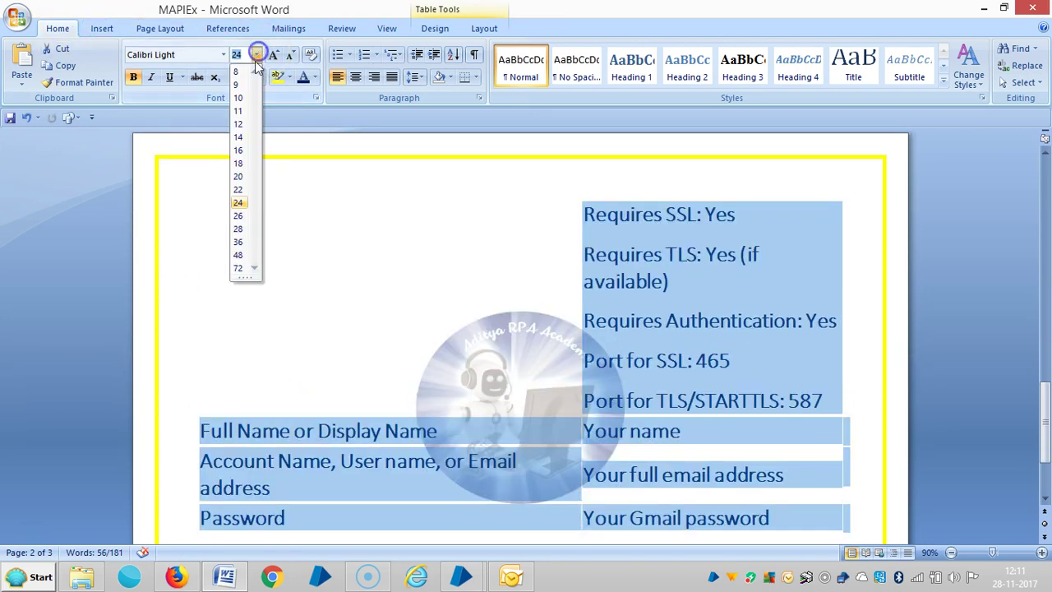
click(238, 150)
scroll(435, 328, up, 5)
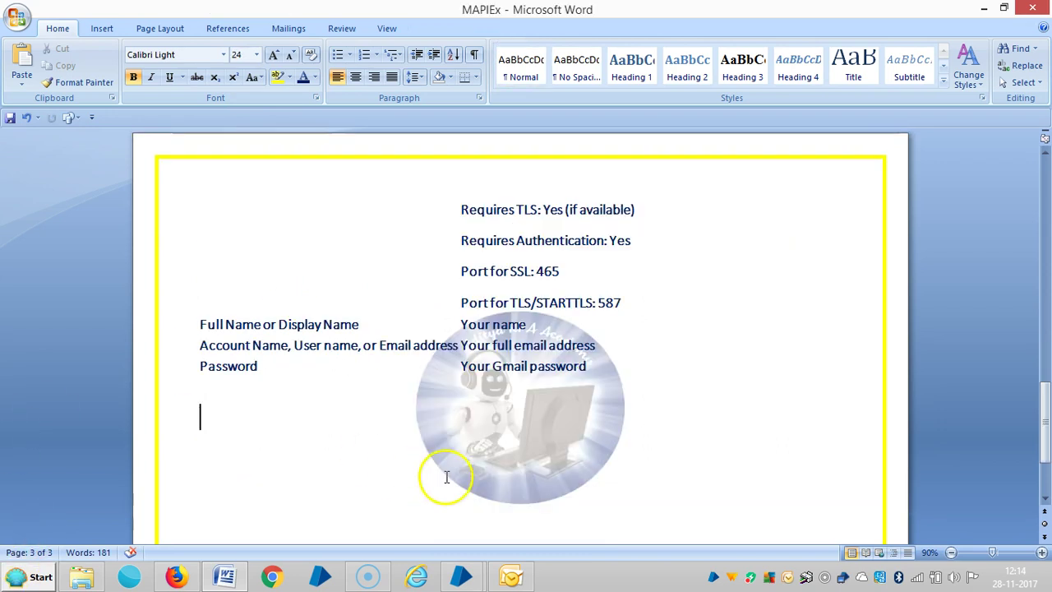
Decline Outlook's AutoArchive prompt and complete the account's e-mail address.
click(511, 575)
click(675, 434)
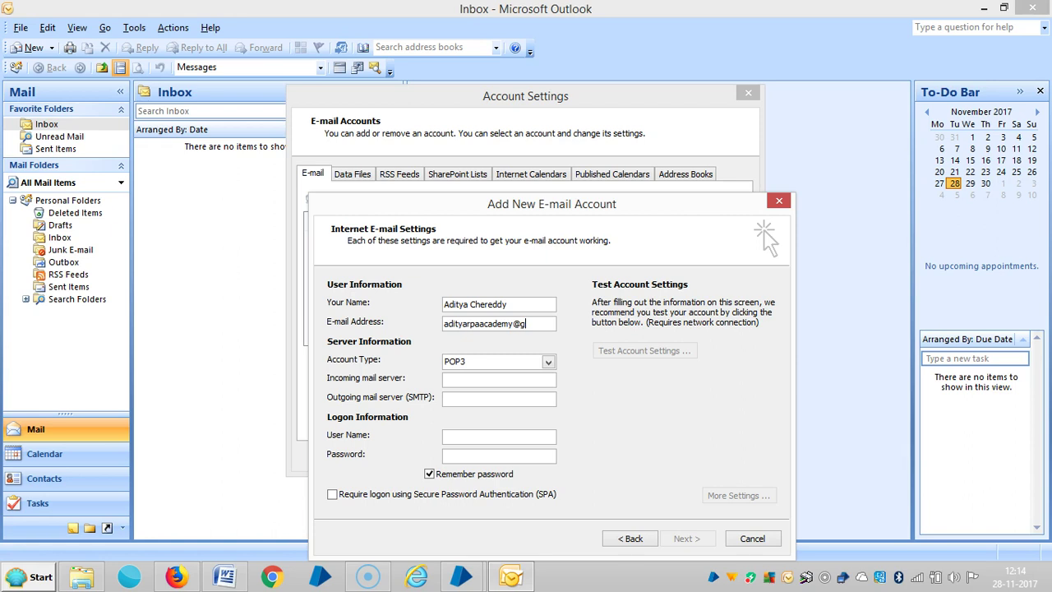
text(om)
key(Tab)
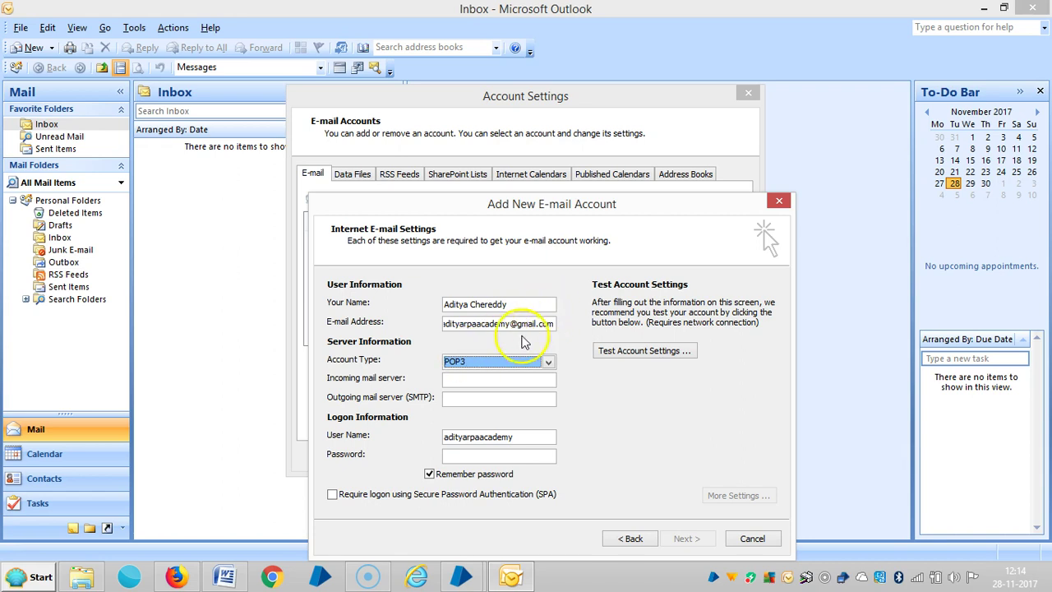
Choose IMAP with imap.gmail.com incoming and smtp.gmail.com outgoing servers, then open More Settings.
click(548, 364)
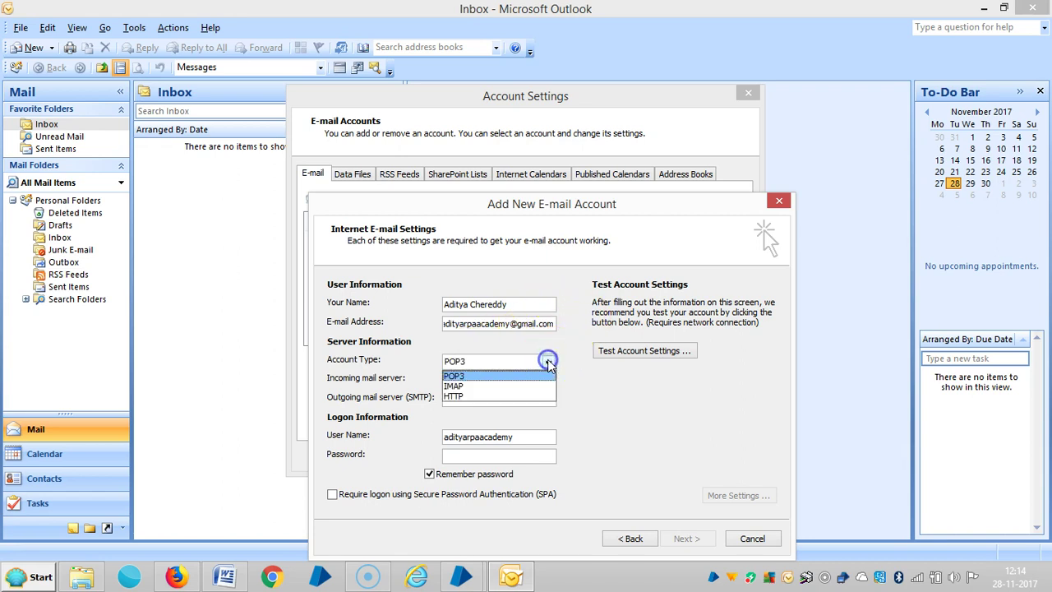
click(477, 382)
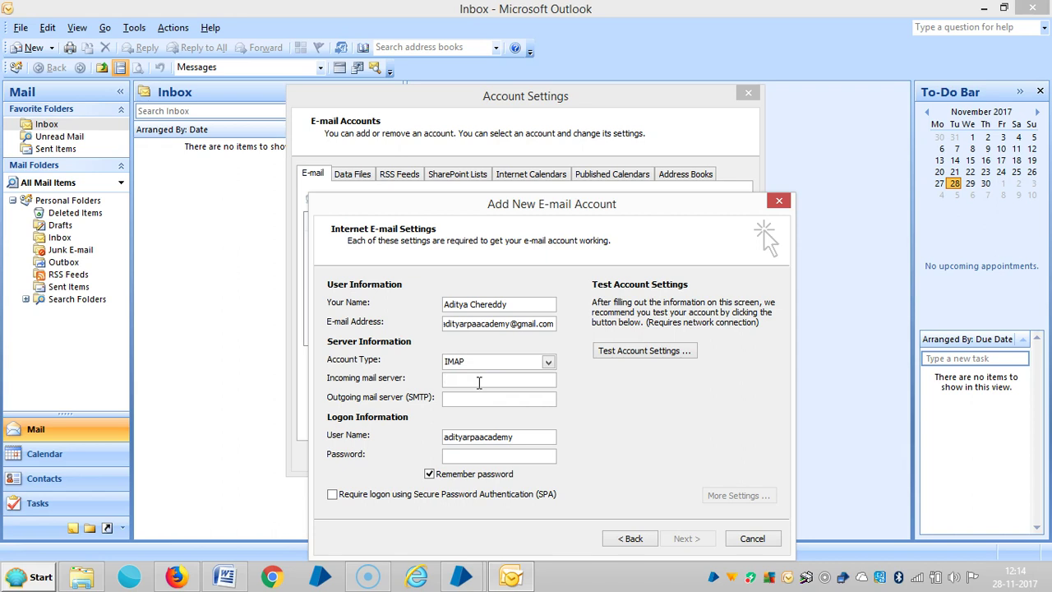
click(478, 380)
text(imap.gmail.com)
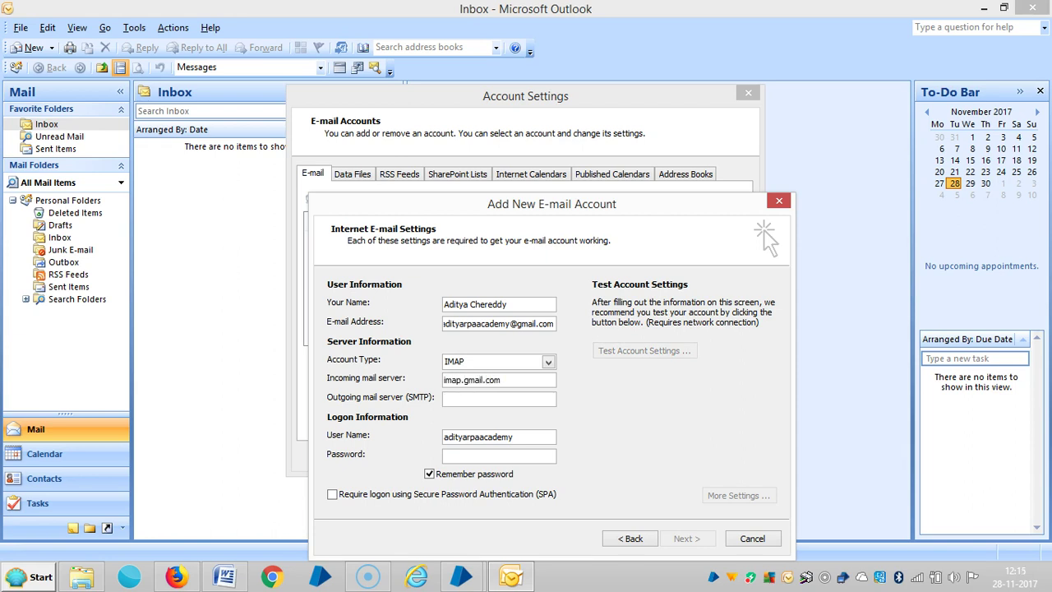
click(499, 398)
text(smtp.gmail.com)
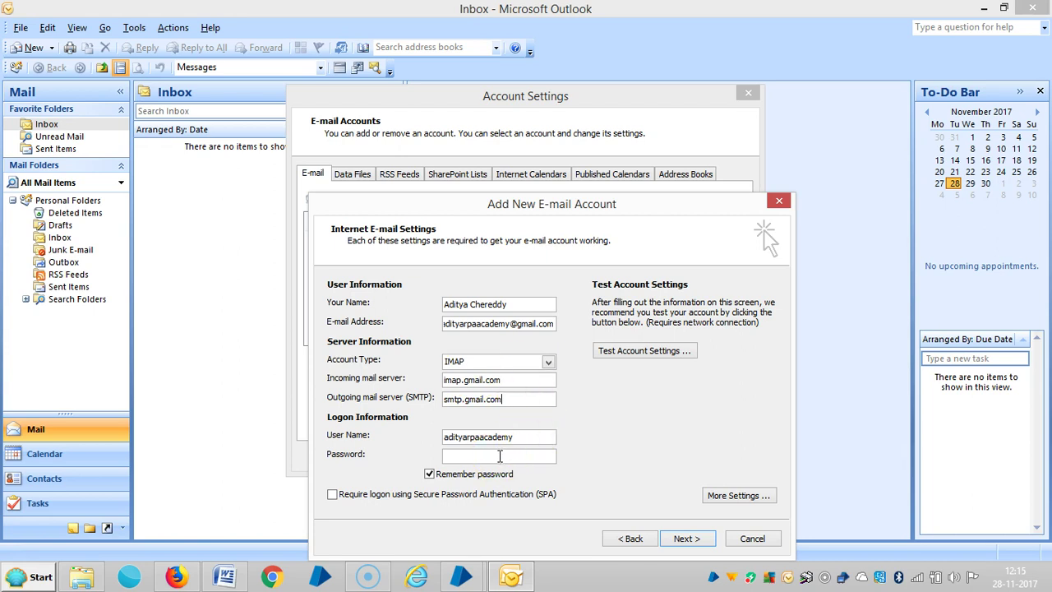
click(738, 495)
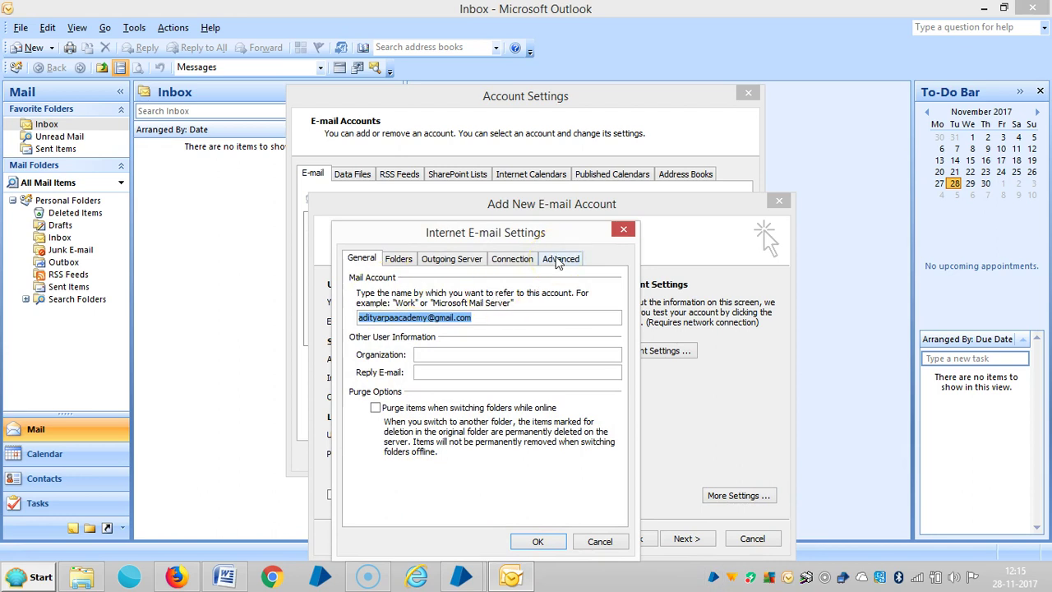
On the Advanced tab, set the incoming IMAP port to 993 from the notes and use SSL encryption.
click(558, 260)
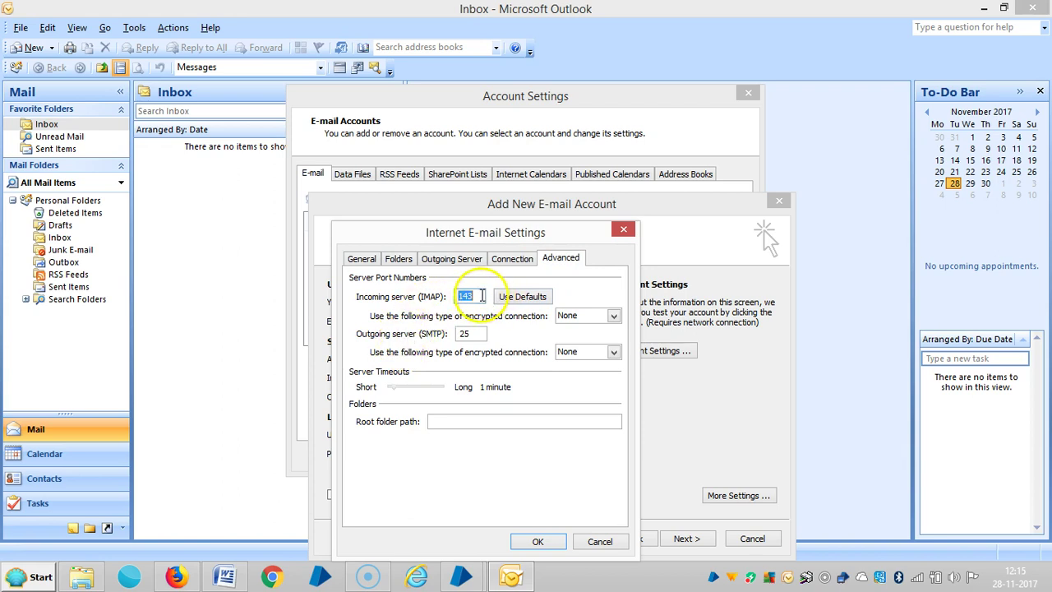
drag(482, 296, 446, 297)
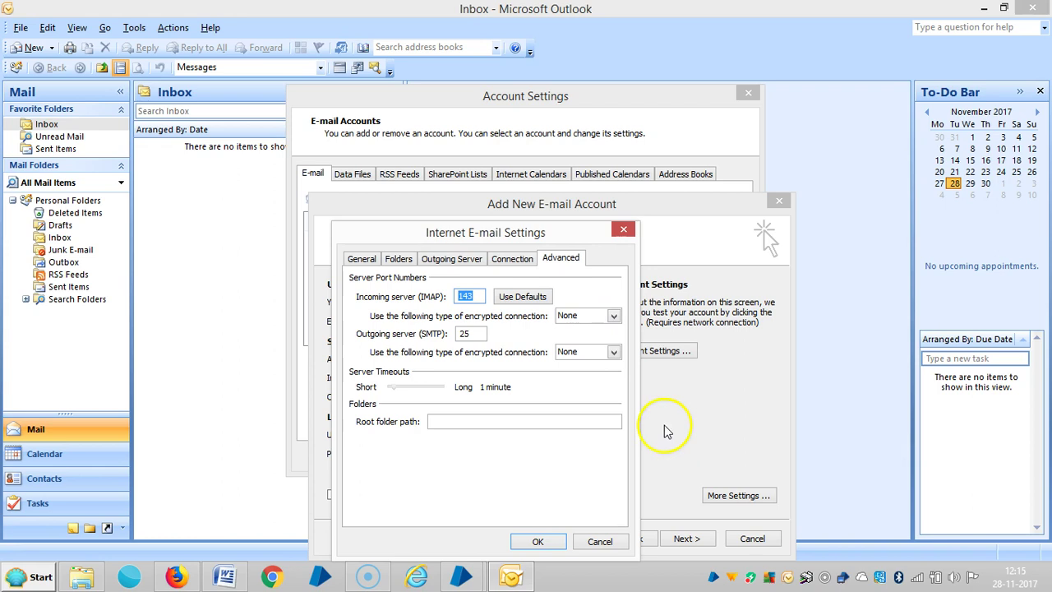
click(225, 577)
scroll(500, 415, up, 5)
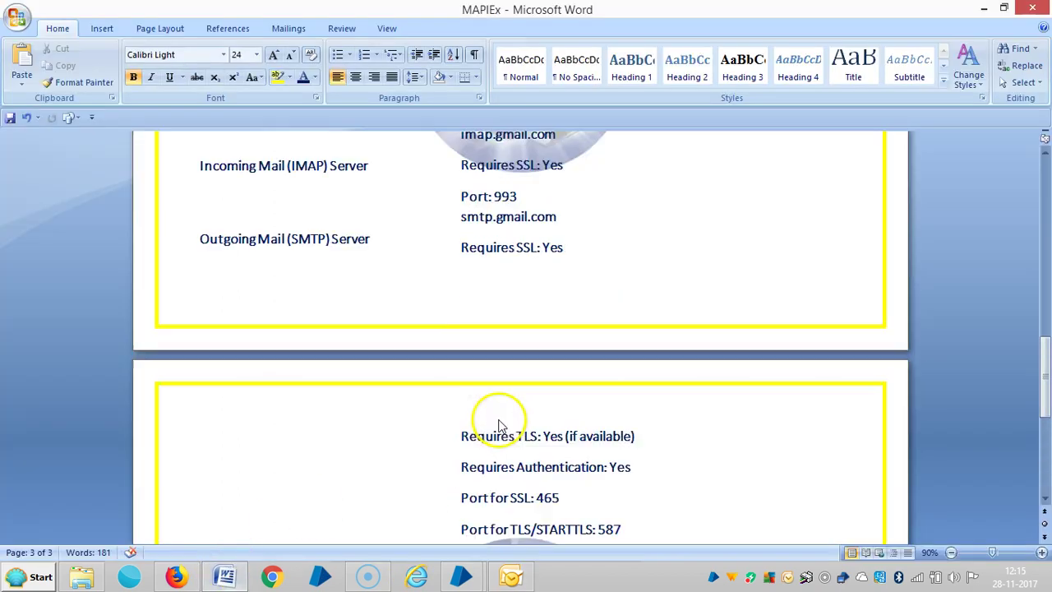
click(520, 271)
drag(522, 270, 465, 270)
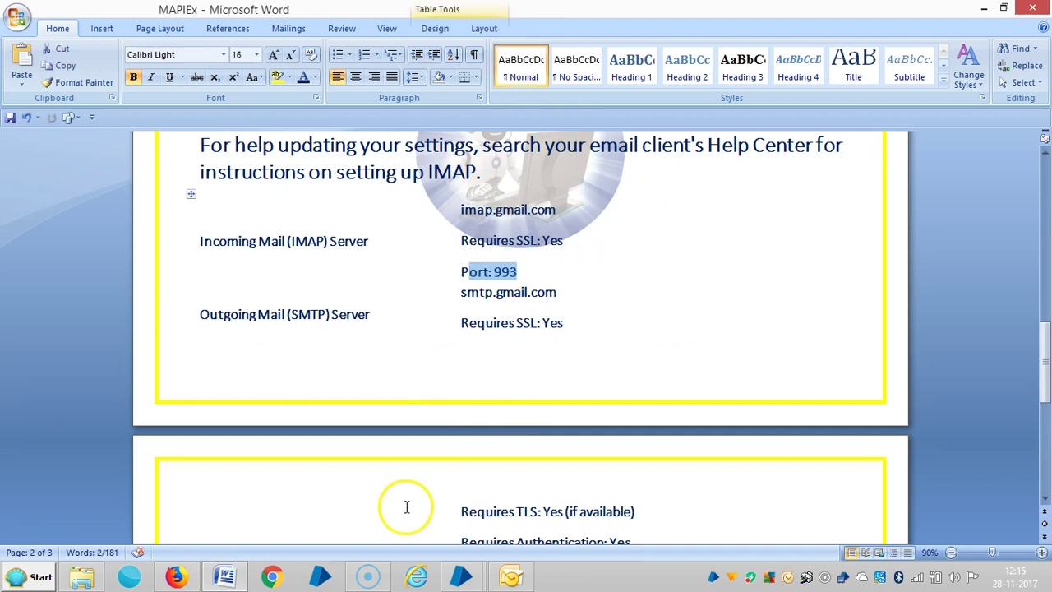
click(511, 577)
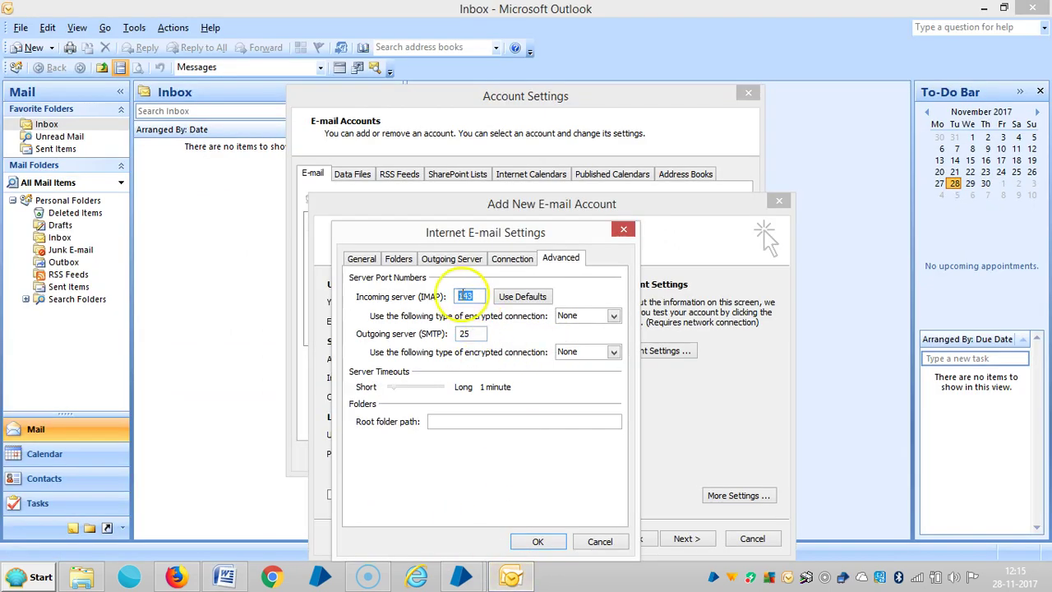
click(462, 295)
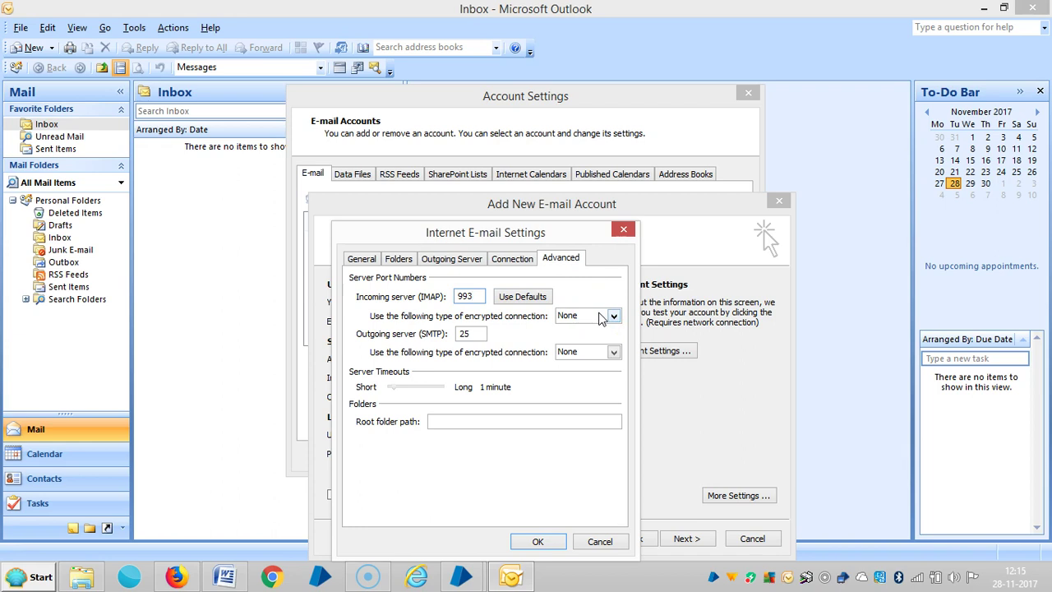
click(613, 315)
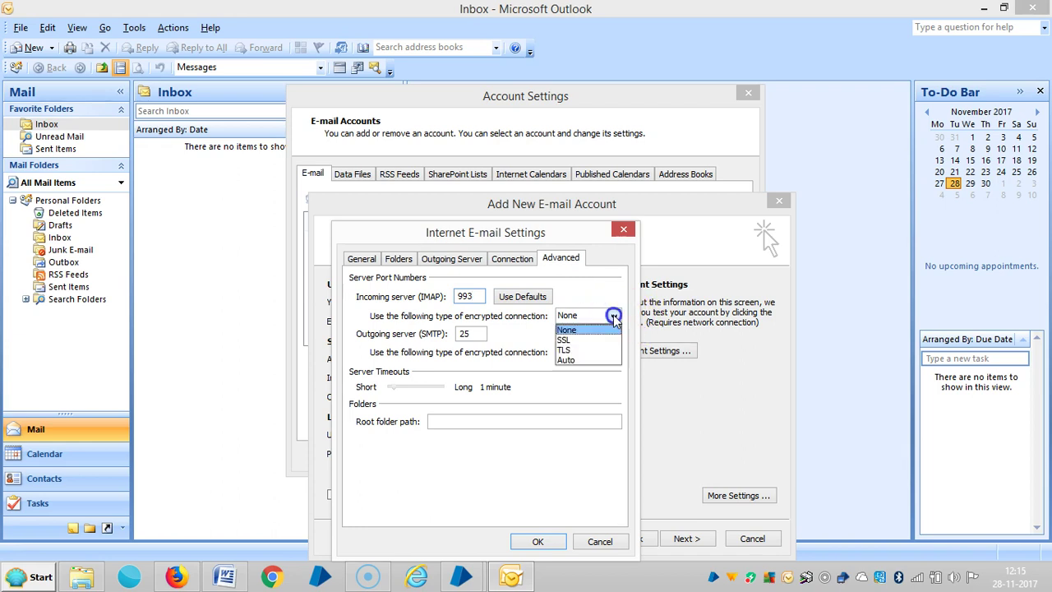
click(582, 340)
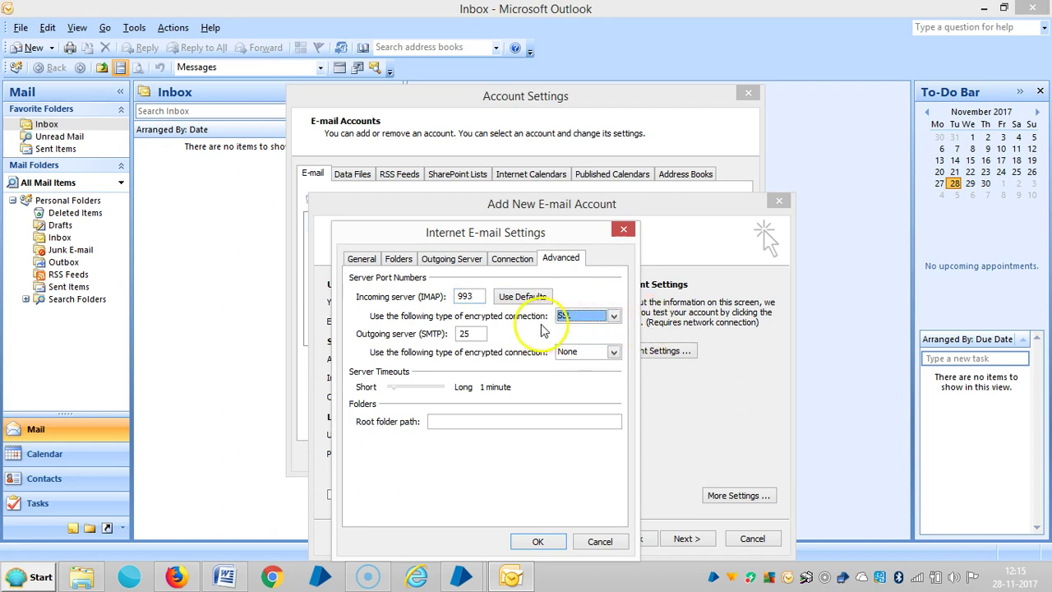
Check the SMTP port 587 in the notes, set outgoing encryption to TLS, and confirm.
click(480, 329)
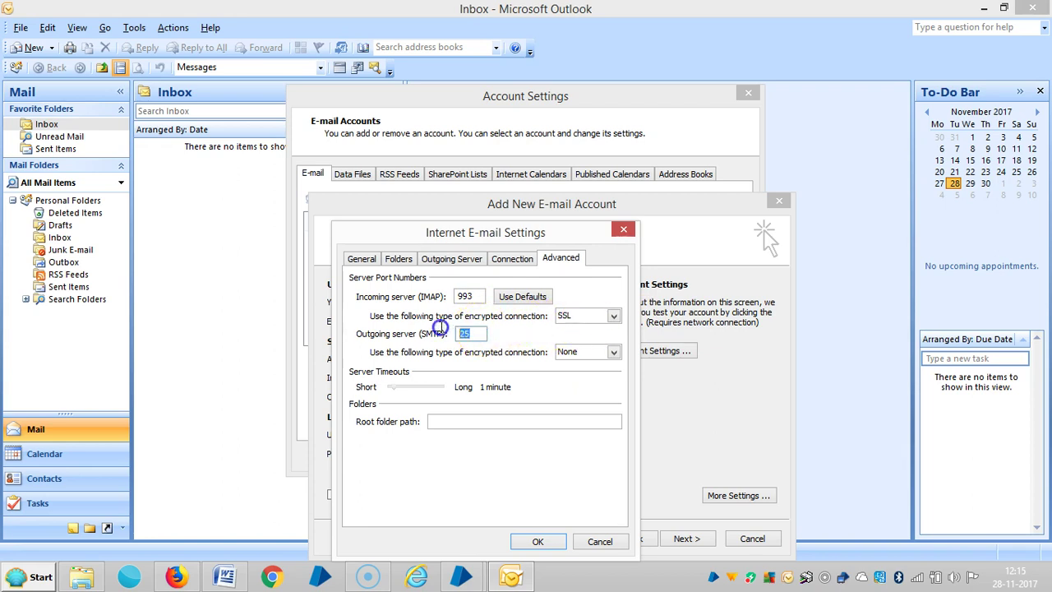
click(223, 575)
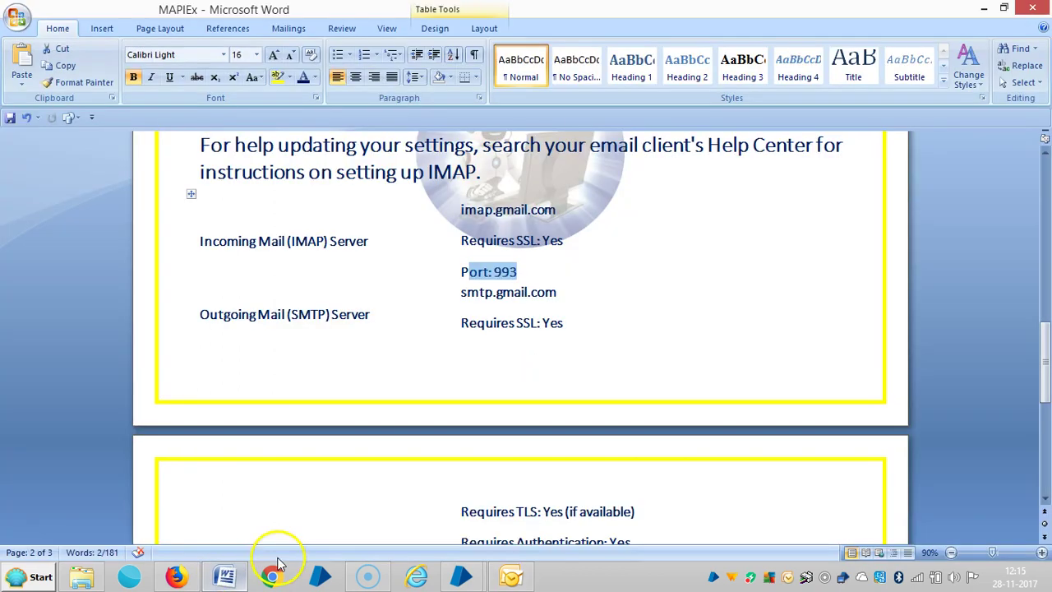
scroll(508, 406, down, 3)
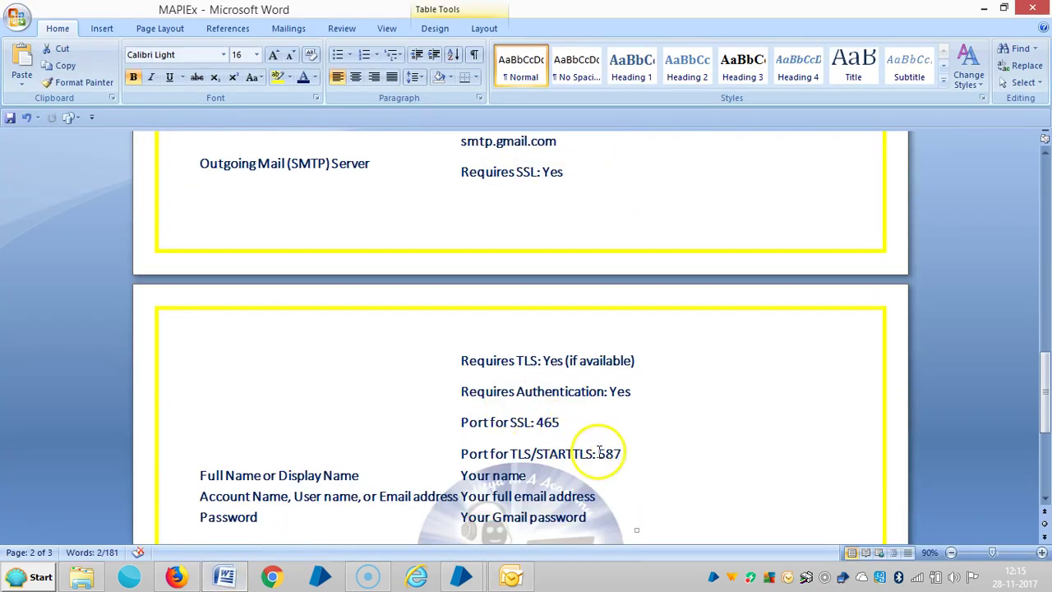
drag(598, 452, 622, 452)
click(710, 454)
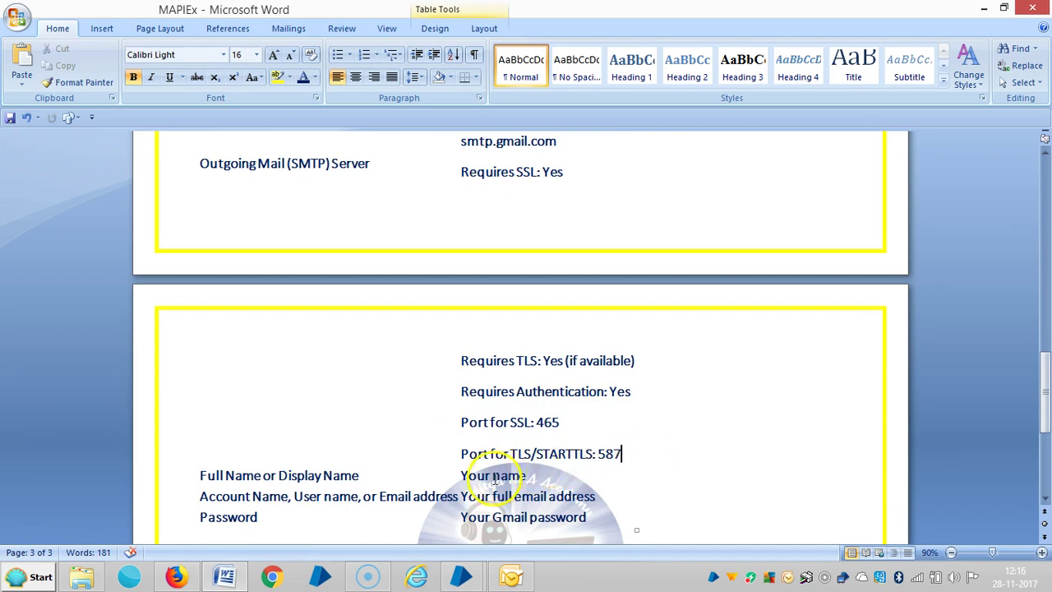
click(510, 577)
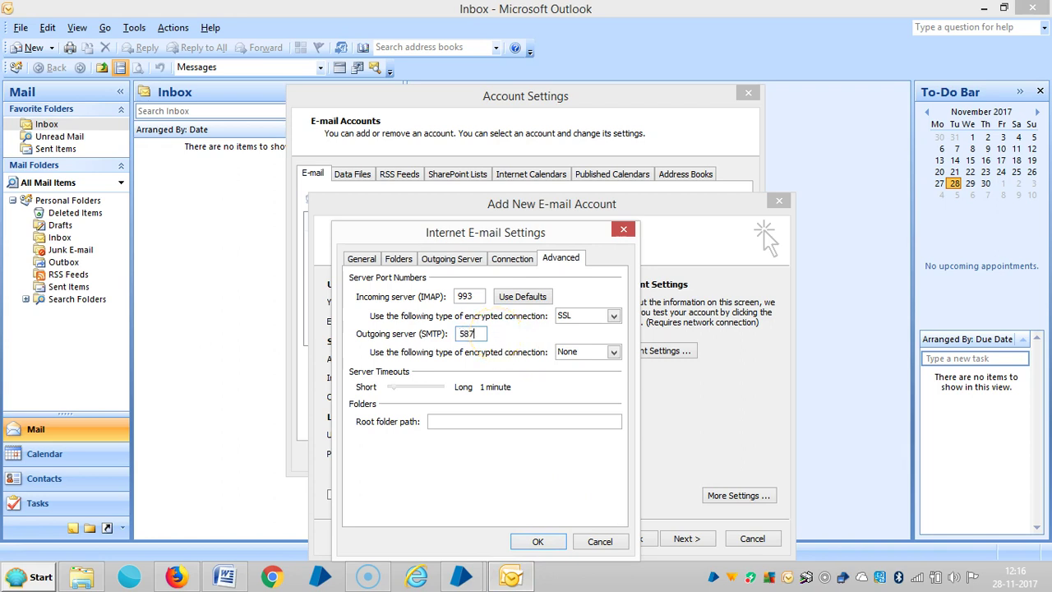
click(613, 352)
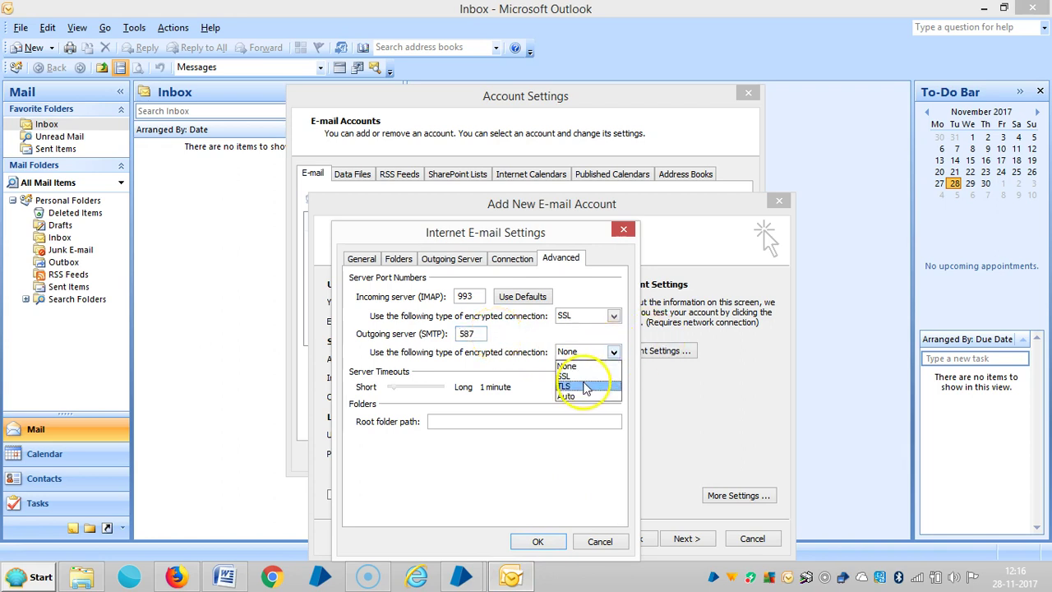
click(585, 386)
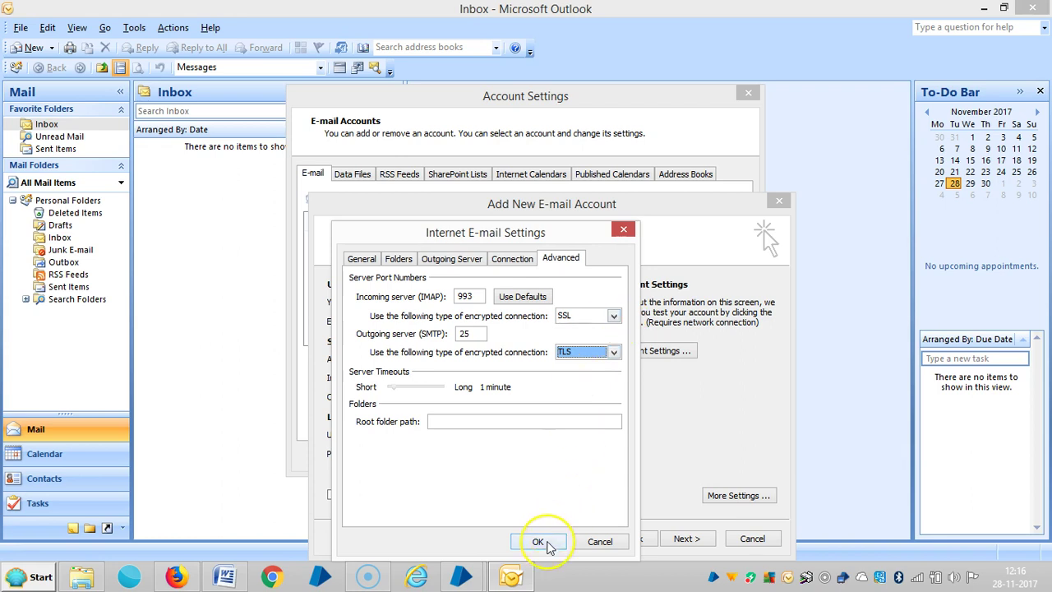
click(549, 545)
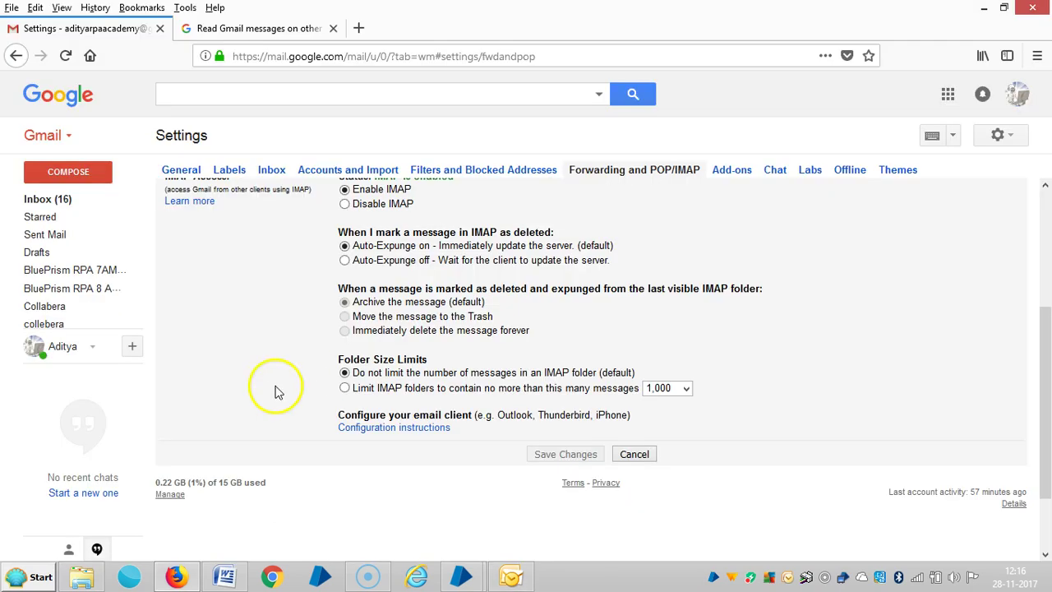
Go to My Account > Sign-in & security > App passwords and re-verify the account password.
click(1018, 96)
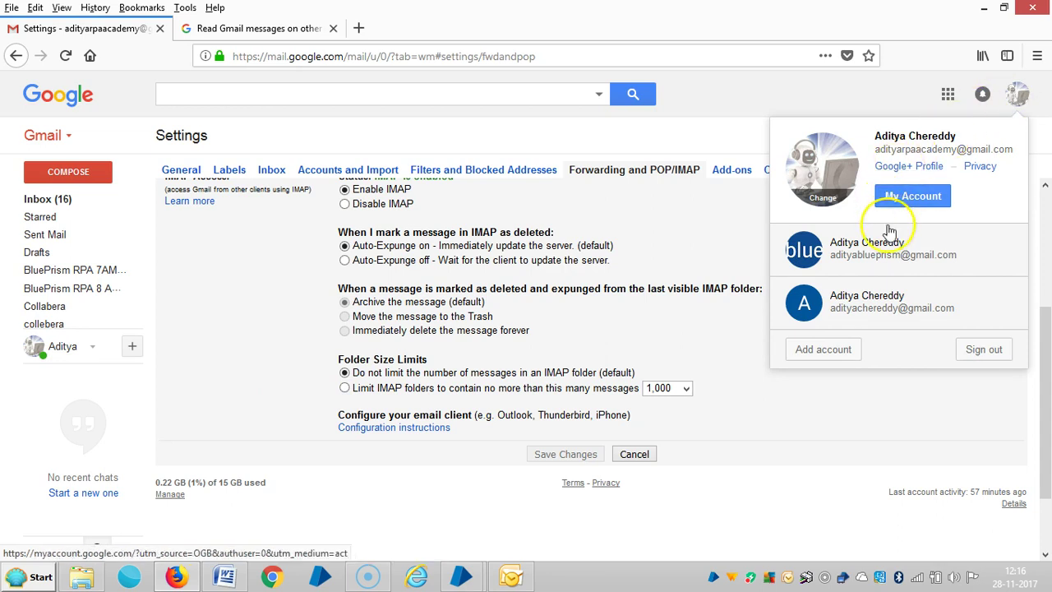
click(922, 199)
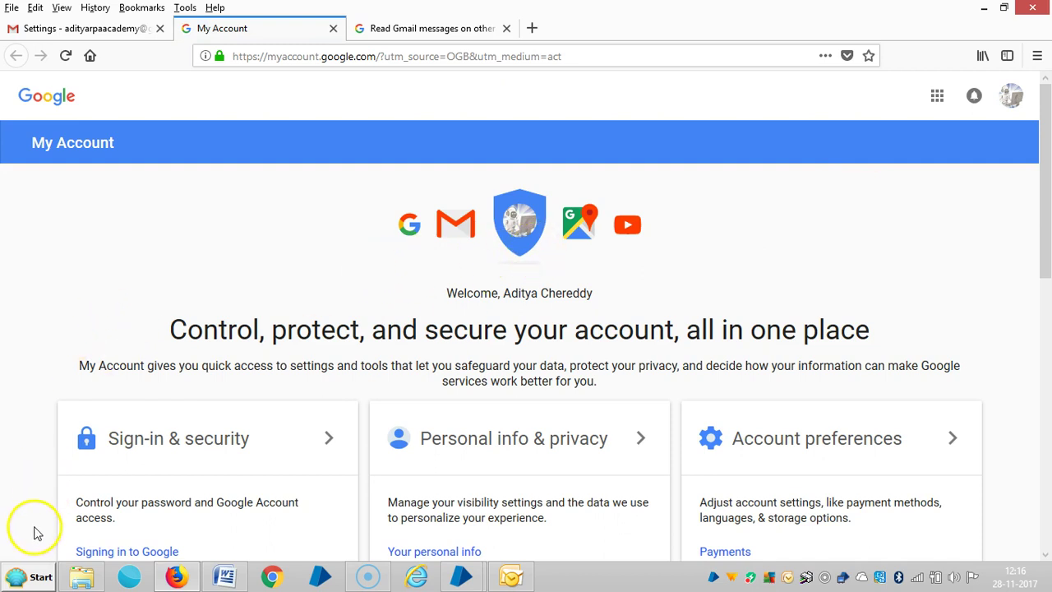
scroll(123, 350, down, 3)
click(123, 348)
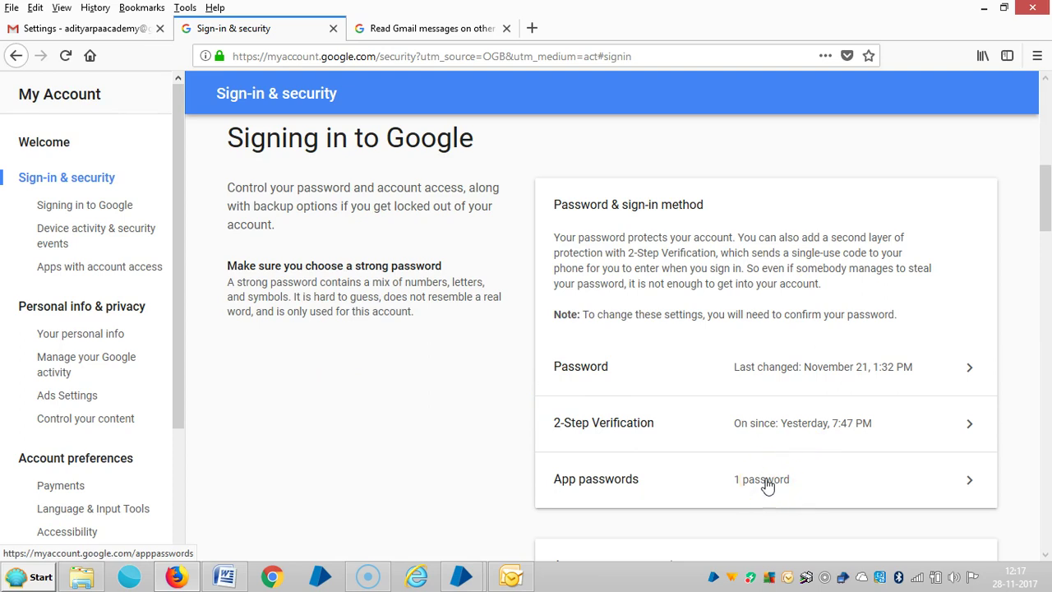
click(766, 485)
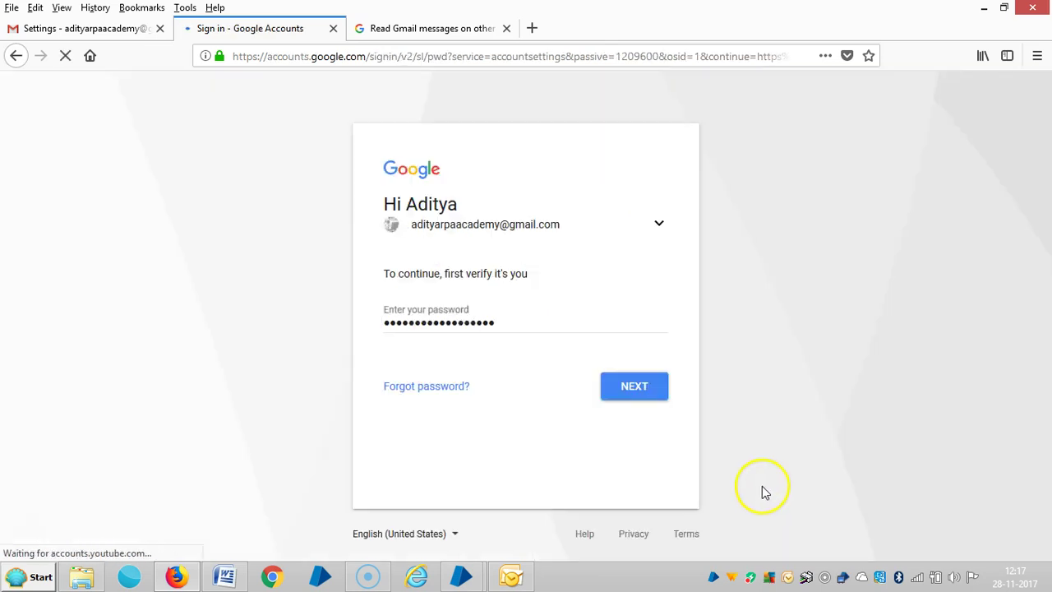
click(631, 385)
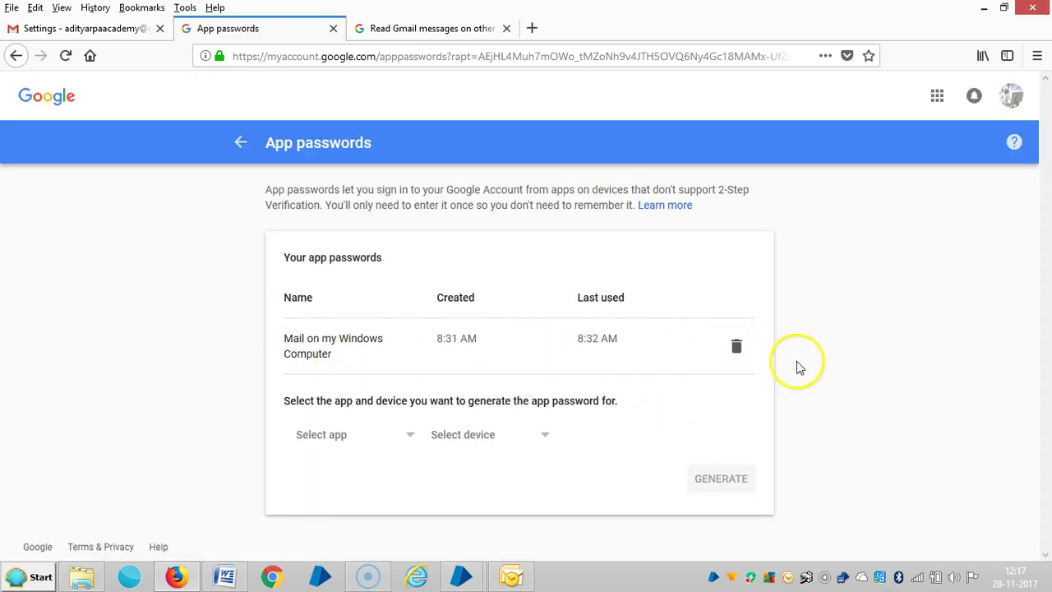
Revoke the old app password and generate a new one for Mail on Windows Computer.
click(735, 348)
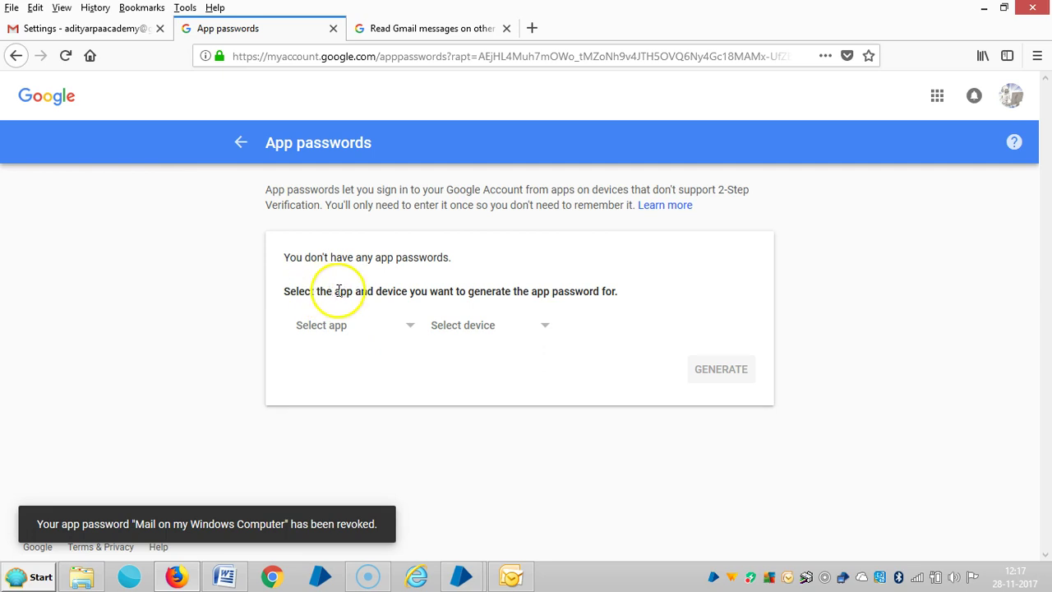
click(410, 325)
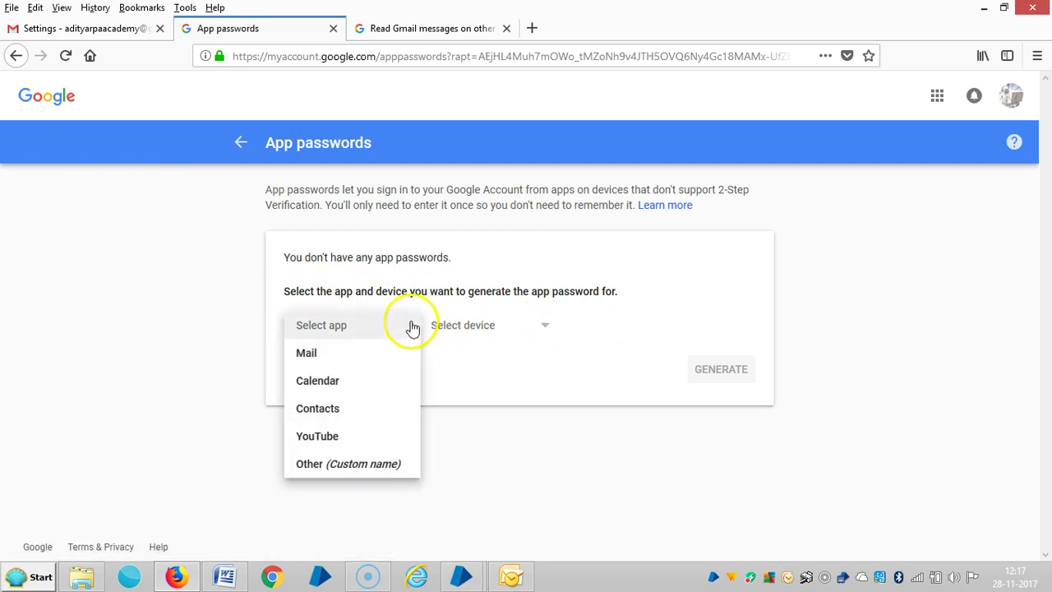
click(375, 362)
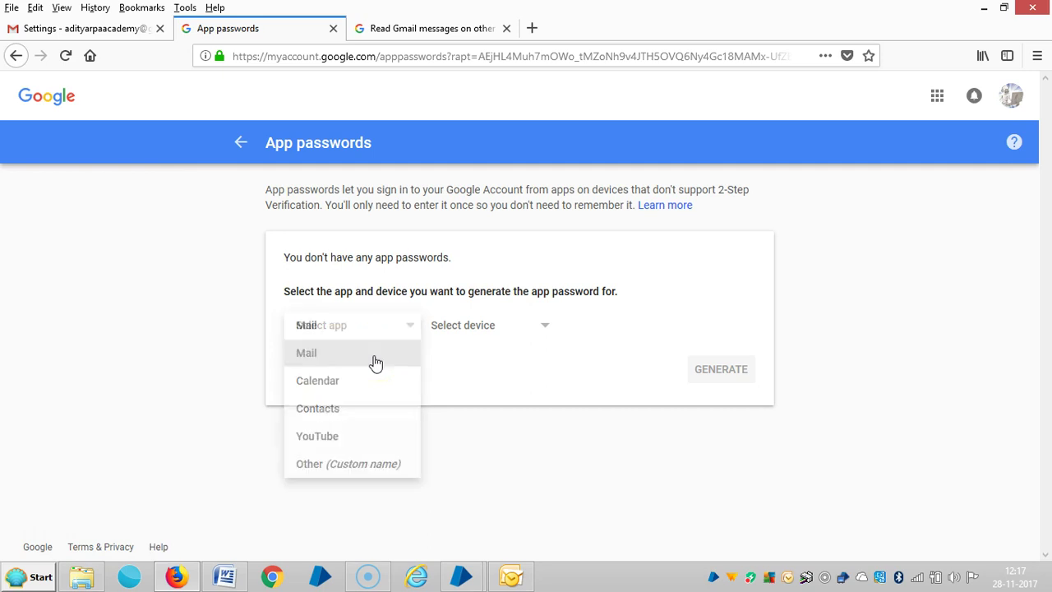
click(544, 330)
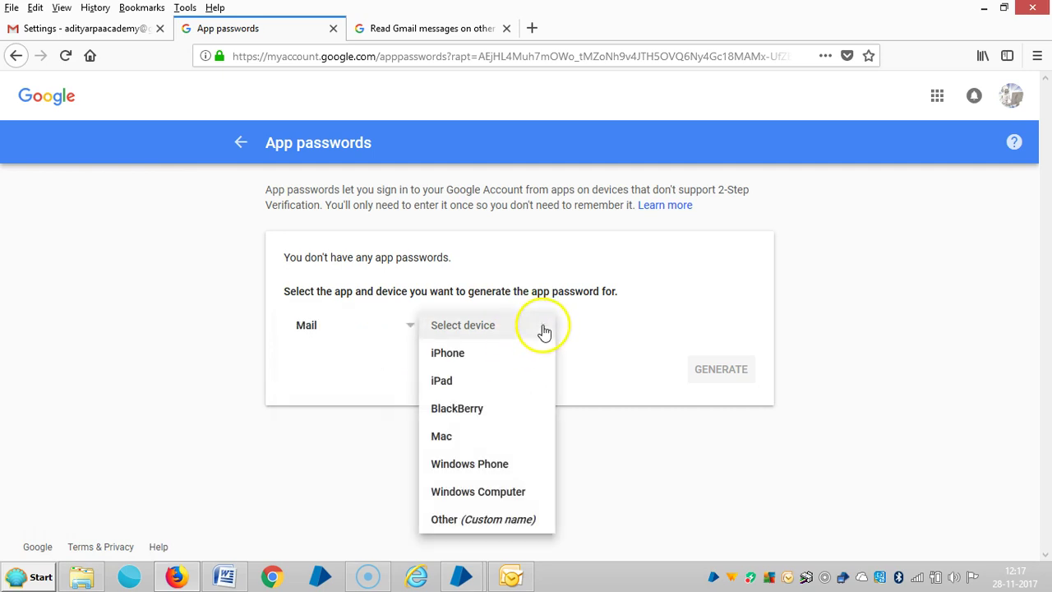
click(479, 492)
click(723, 370)
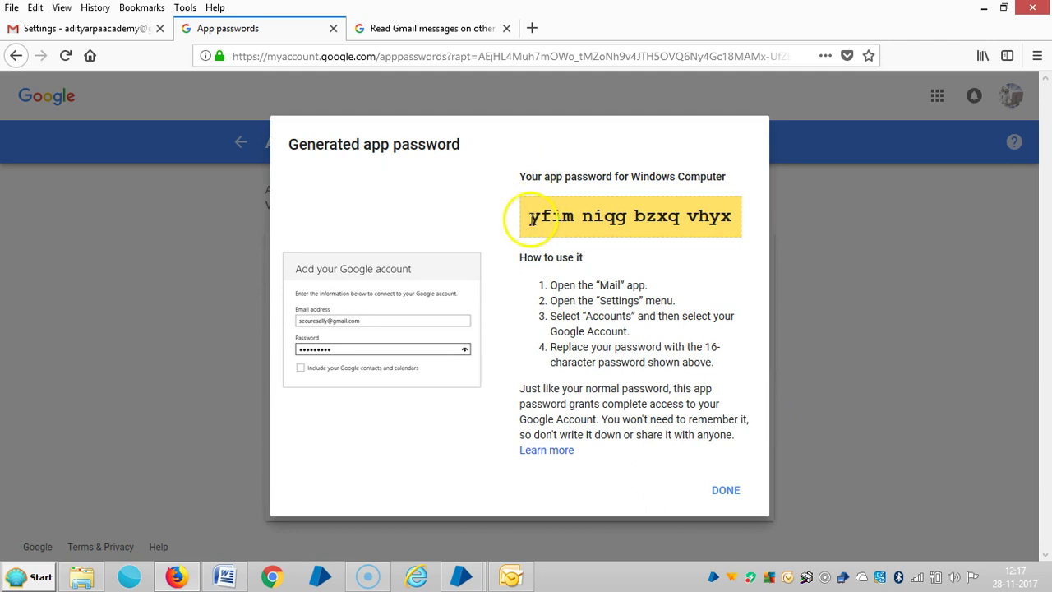
Copy the newly generated 16-character app password.
drag(530, 218, 733, 216)
right_click(723, 219)
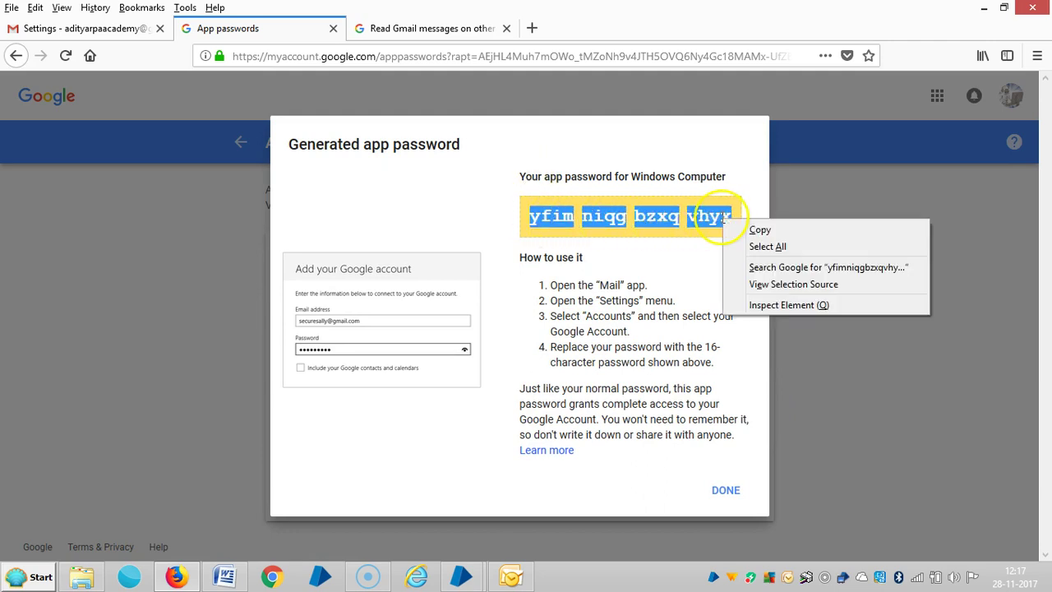
click(756, 231)
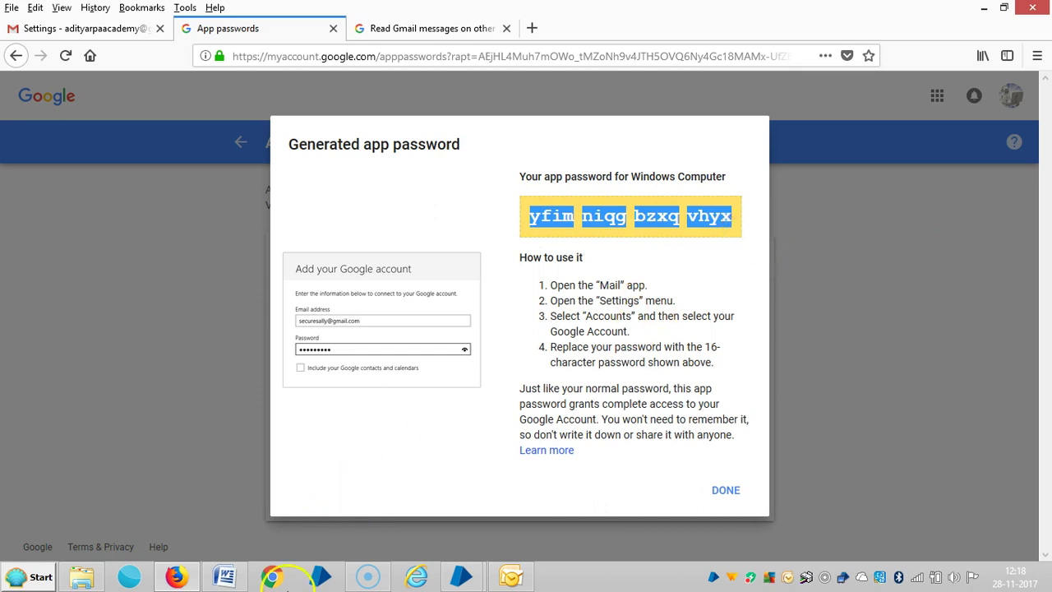
Paste the app password into Outlook's Password field and finish adding the Gmail account.
mouse_move(393, 578)
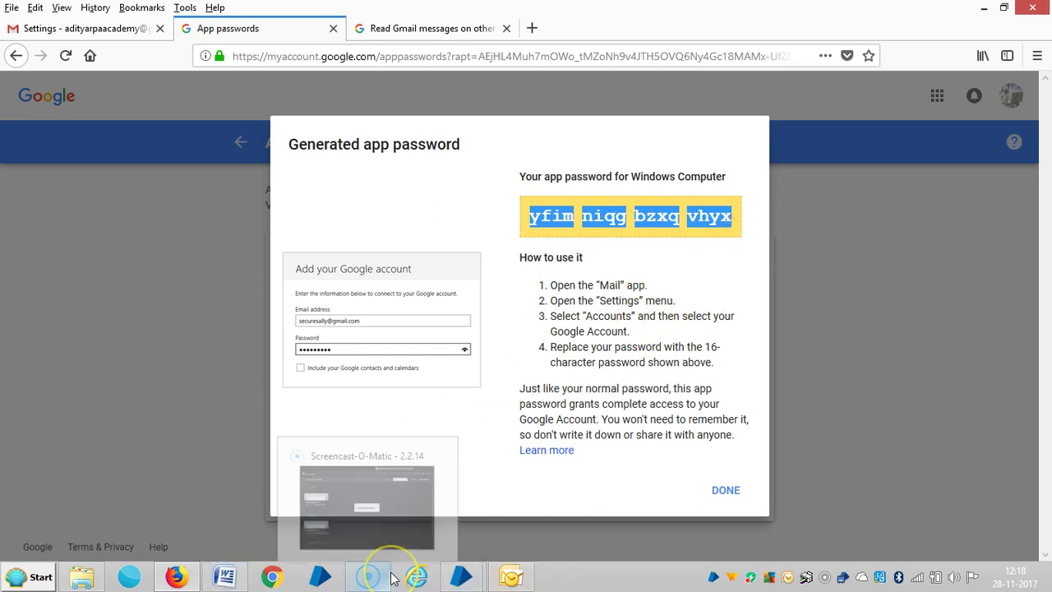
click(509, 578)
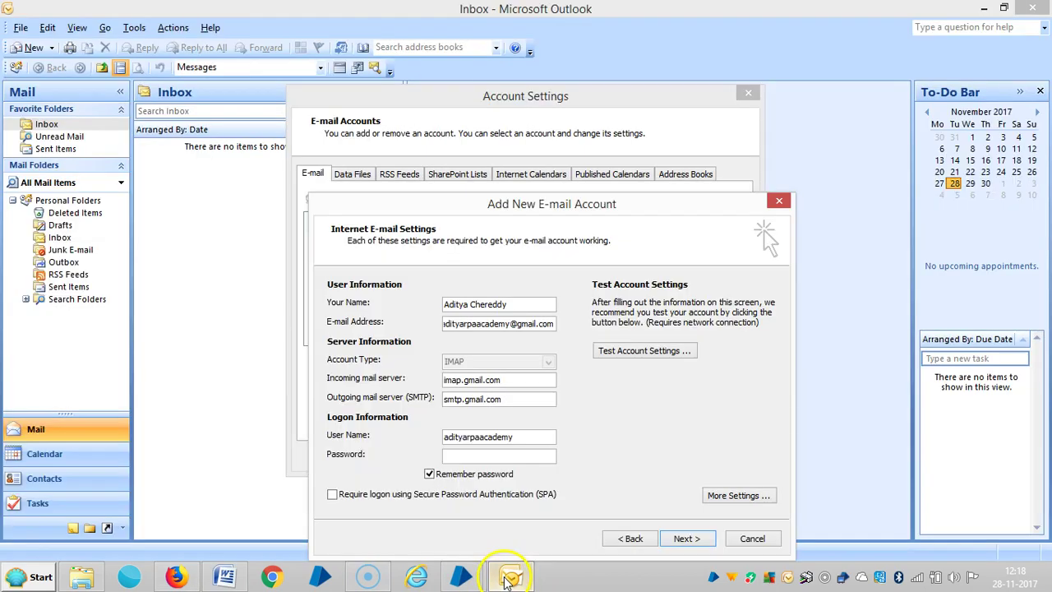
click(479, 454)
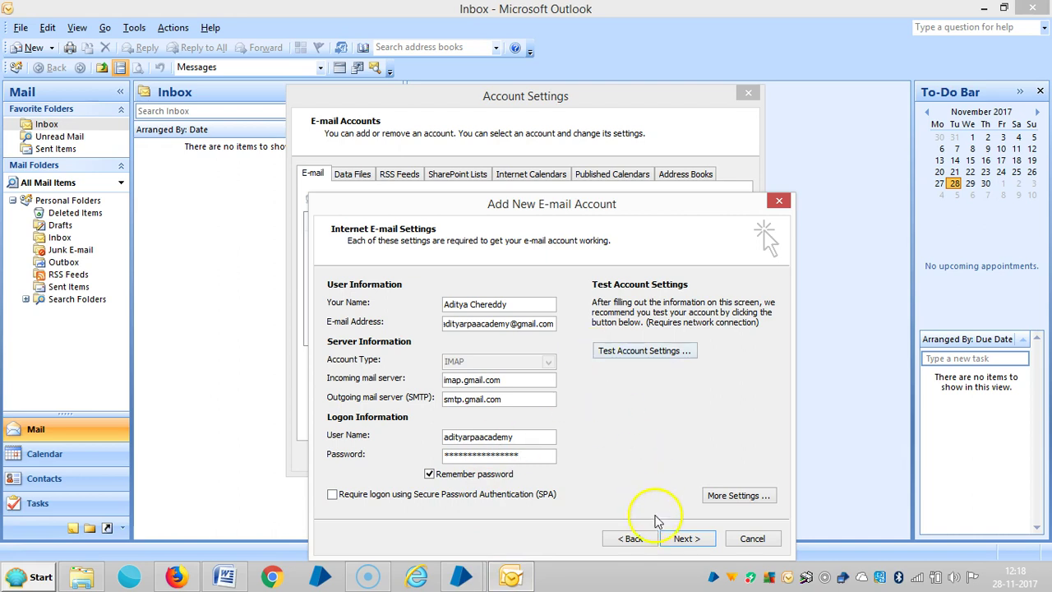
click(682, 538)
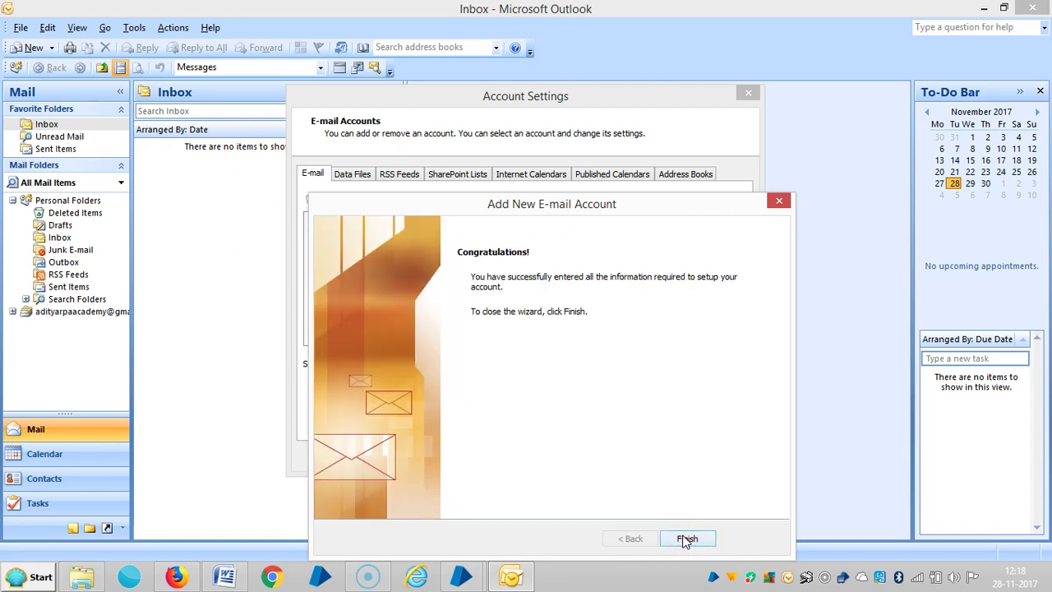
click(684, 539)
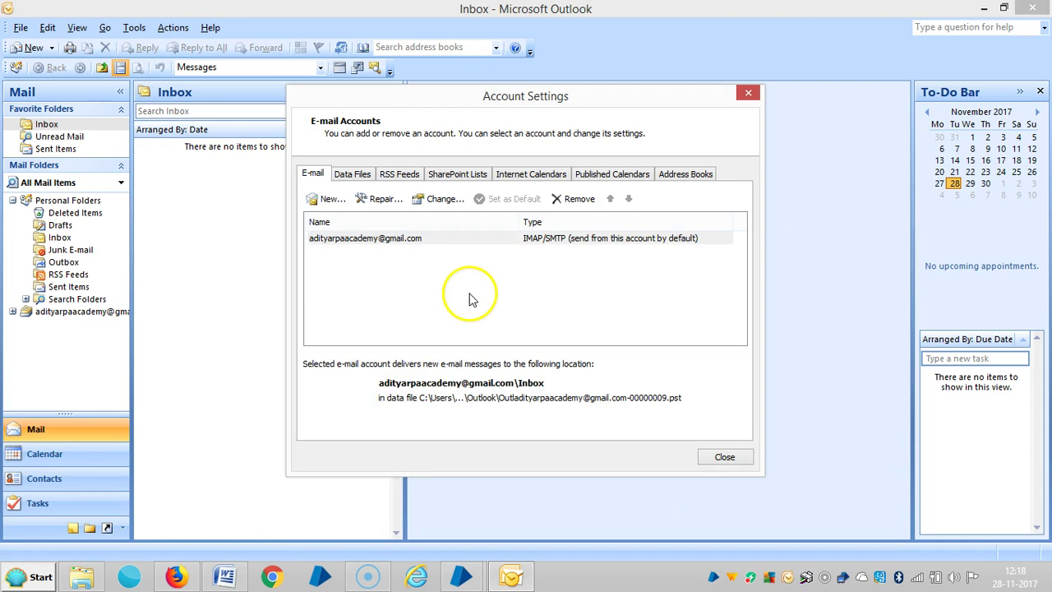
Reopen the Gmail account, run Test Account Settings, review the task results, and finish the wizard.
click(434, 238)
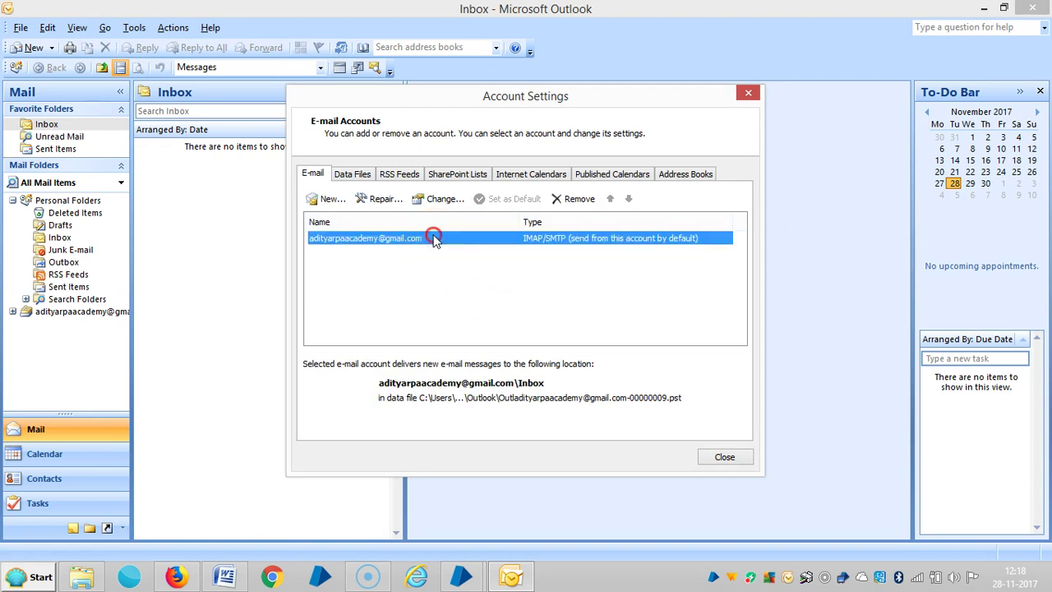
double_click(411, 239)
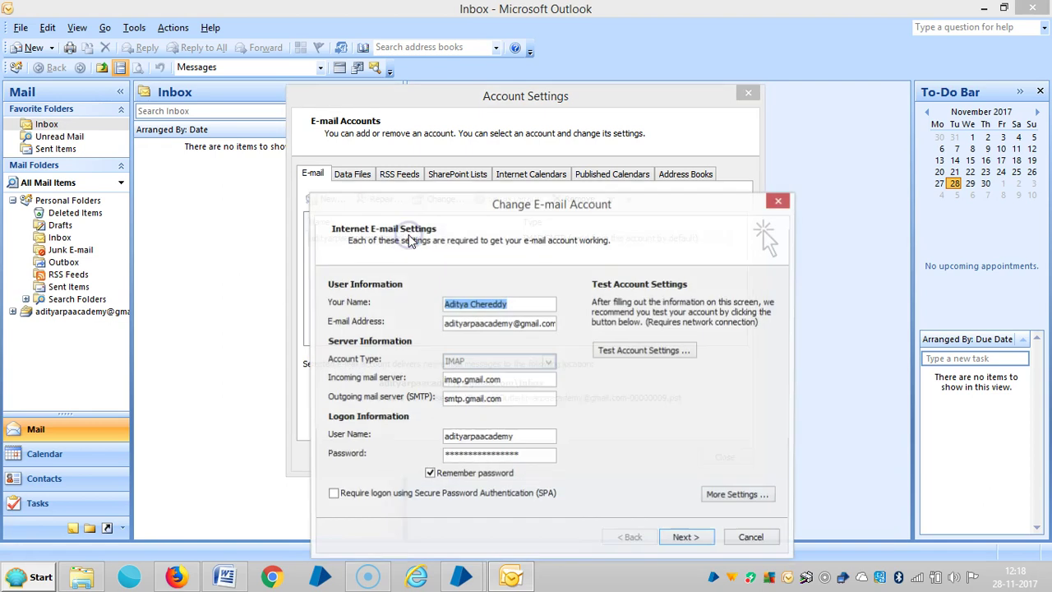
click(624, 352)
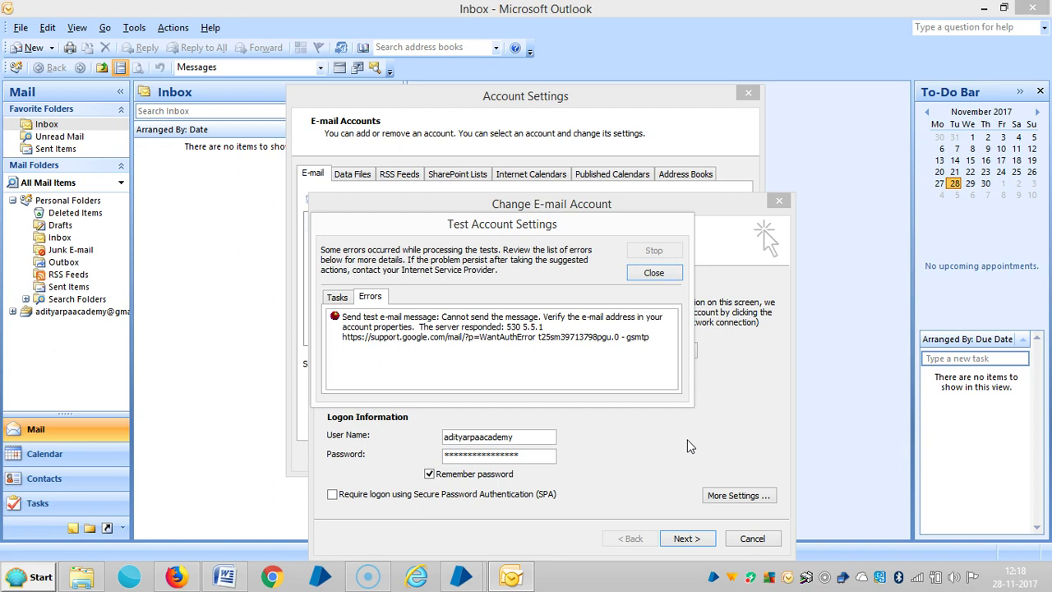
click(344, 300)
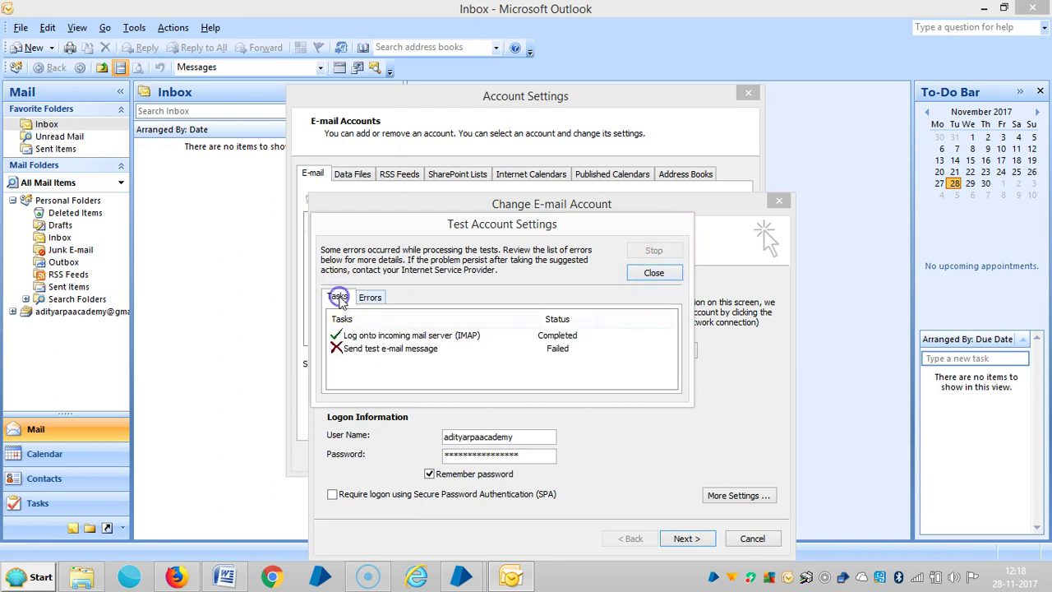
click(650, 273)
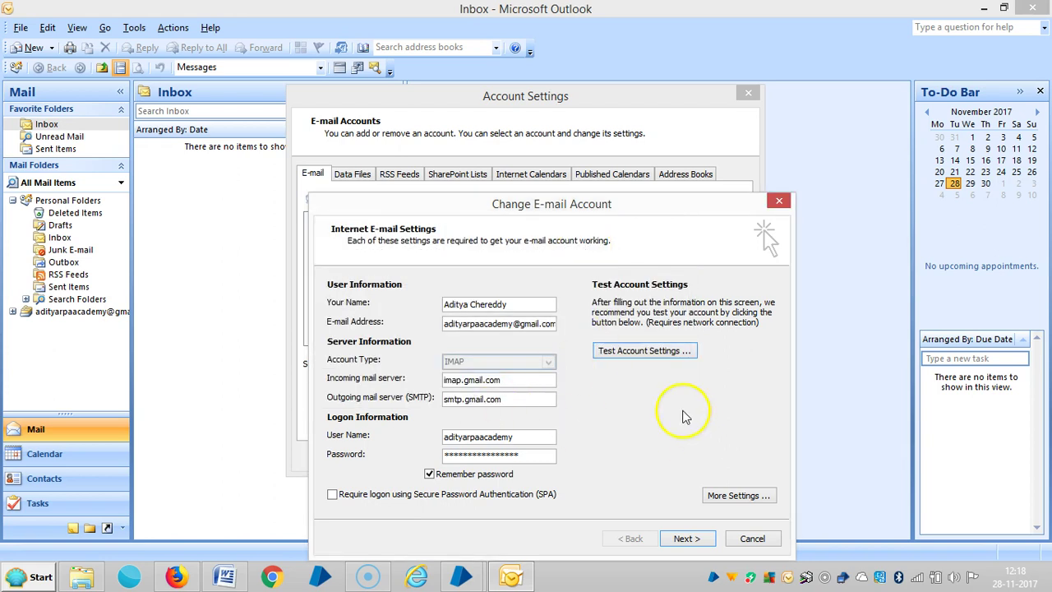
click(685, 538)
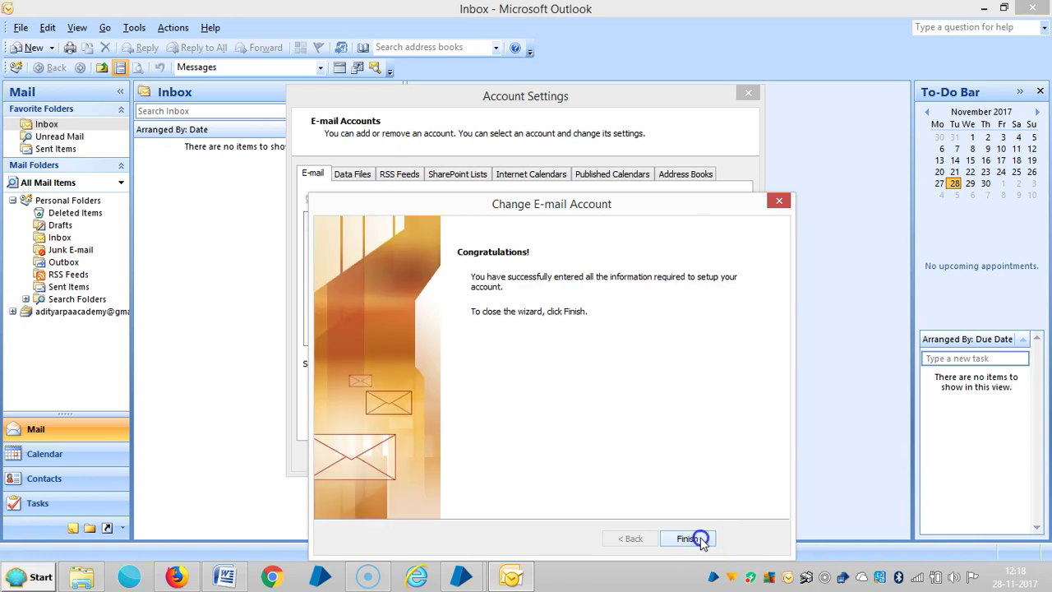
click(688, 538)
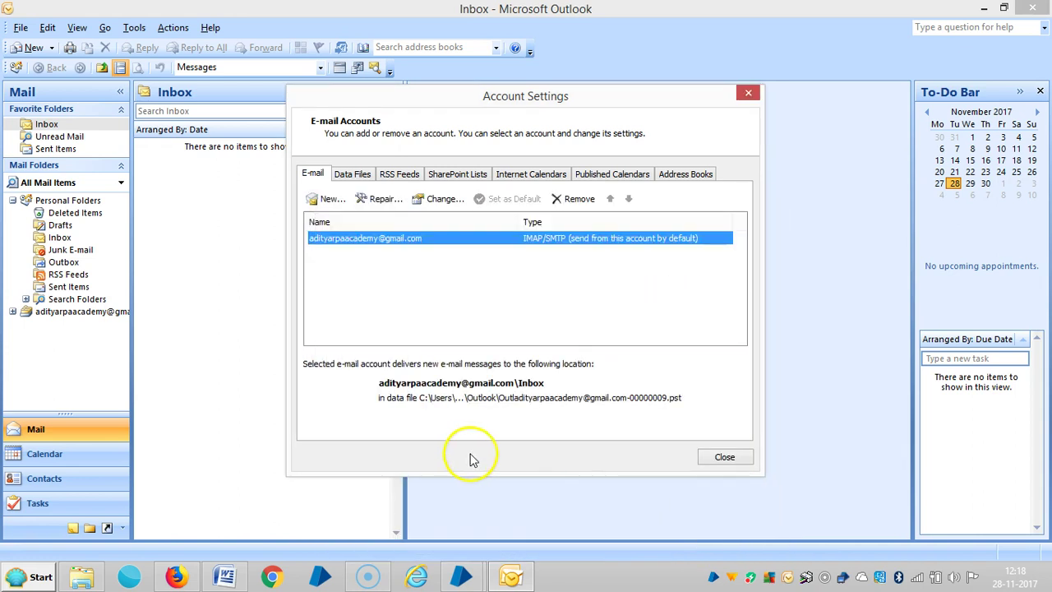